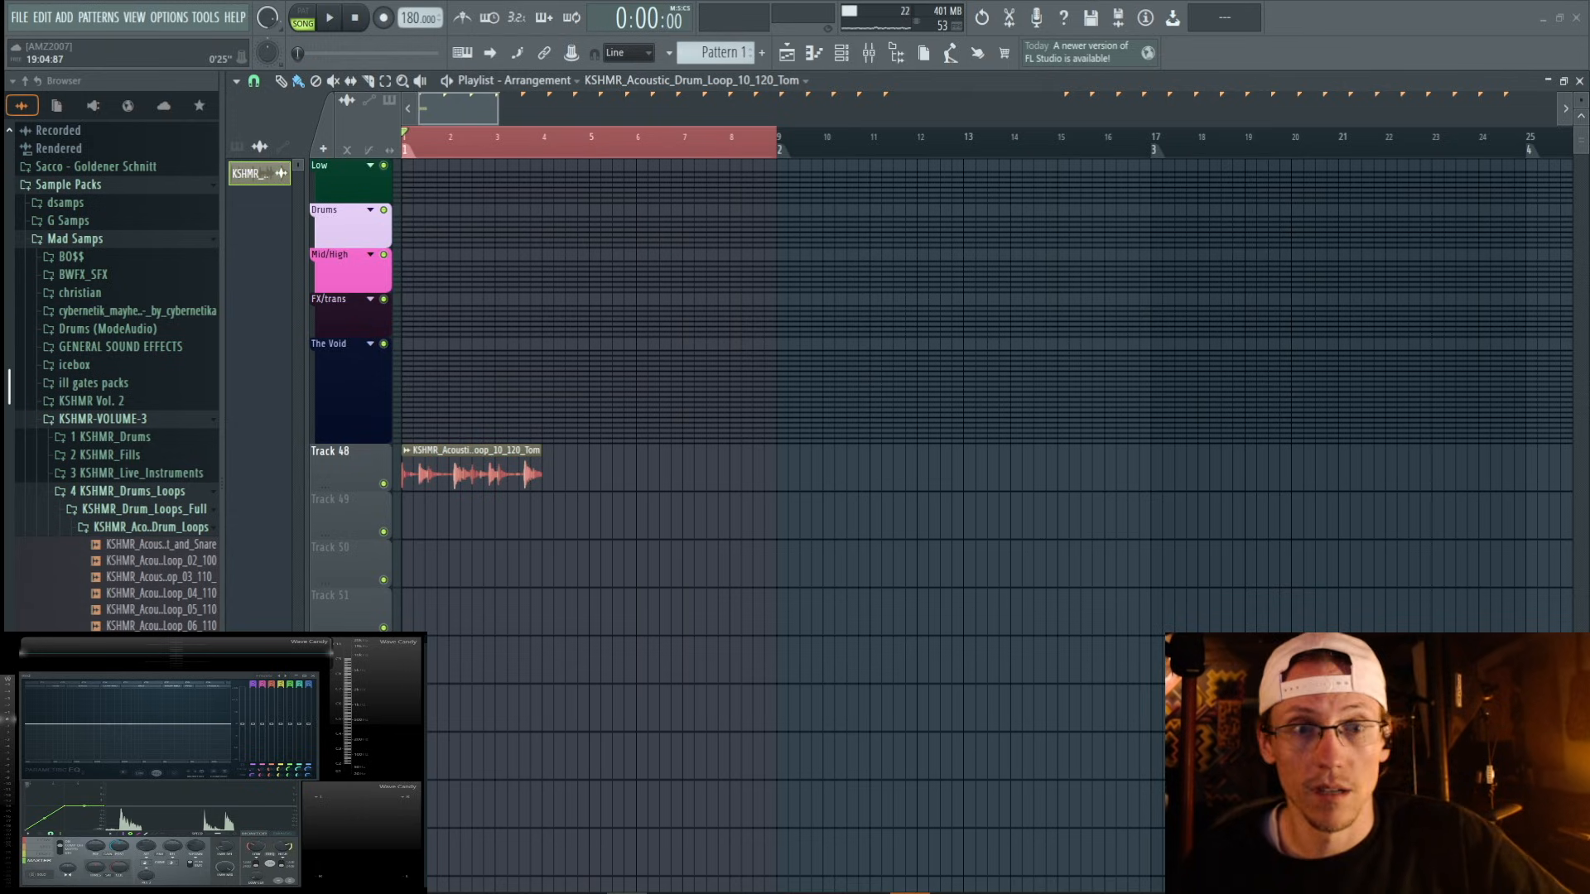
# Time-stretch the drum loop on Track 48 to two bars at 140 BPM, repeat it across the first eight bars and play it back.
pyautogui.scroll(3, 472, 154)
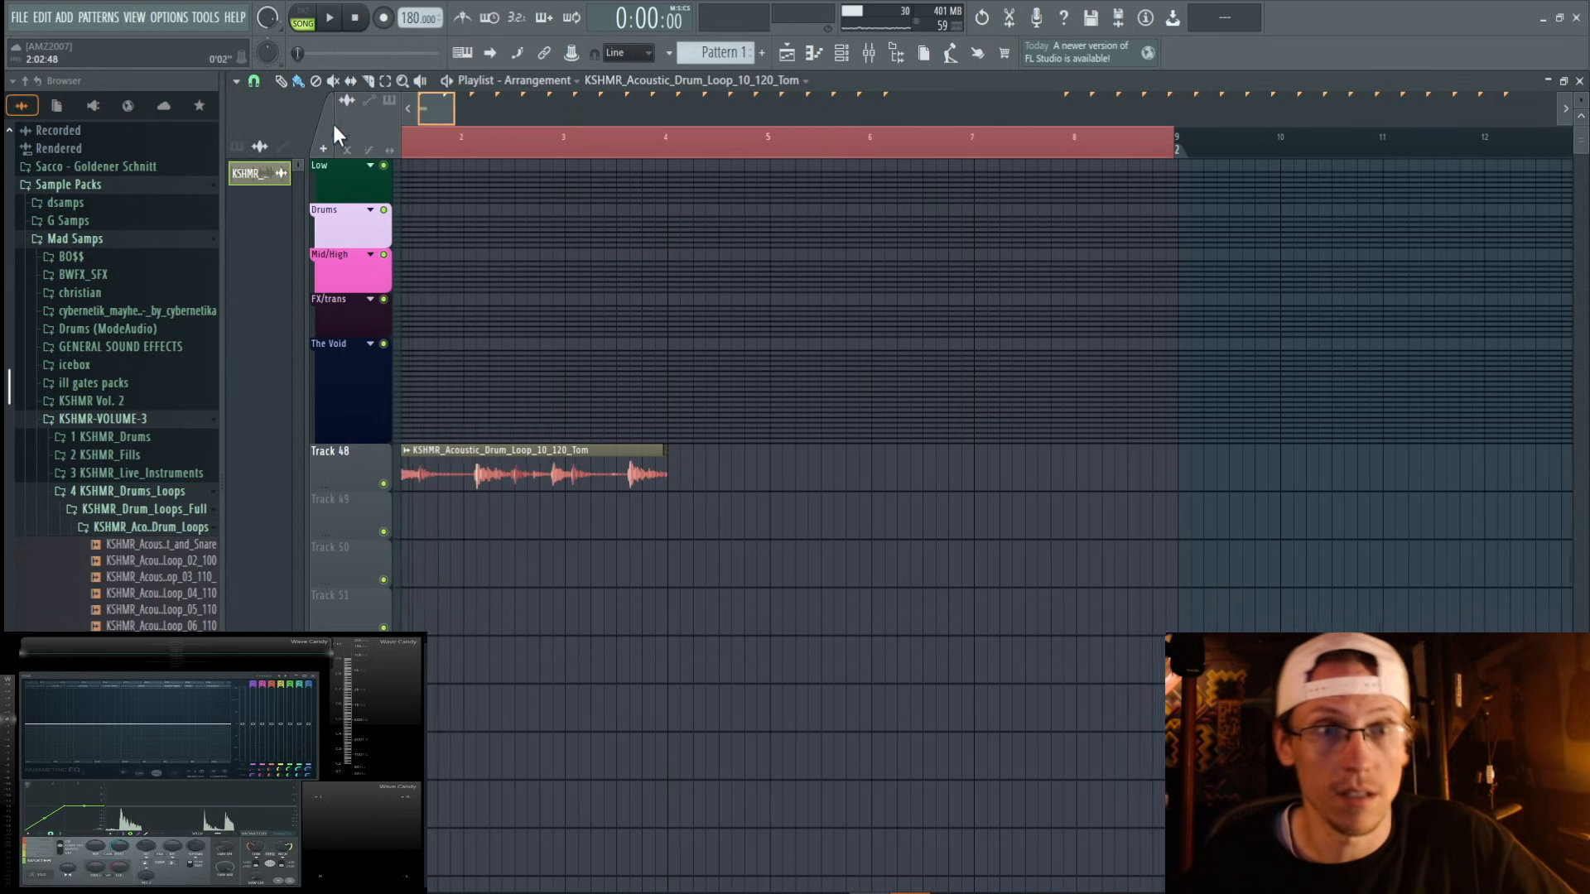
pyautogui.doubleClick(565, 478)
pyautogui.moveTo(530, 164); pyautogui.dragTo(1302, 469)
pyautogui.moveTo(1332, 557); pyautogui.dragTo(1331, 530)
pyautogui.press('Escape')
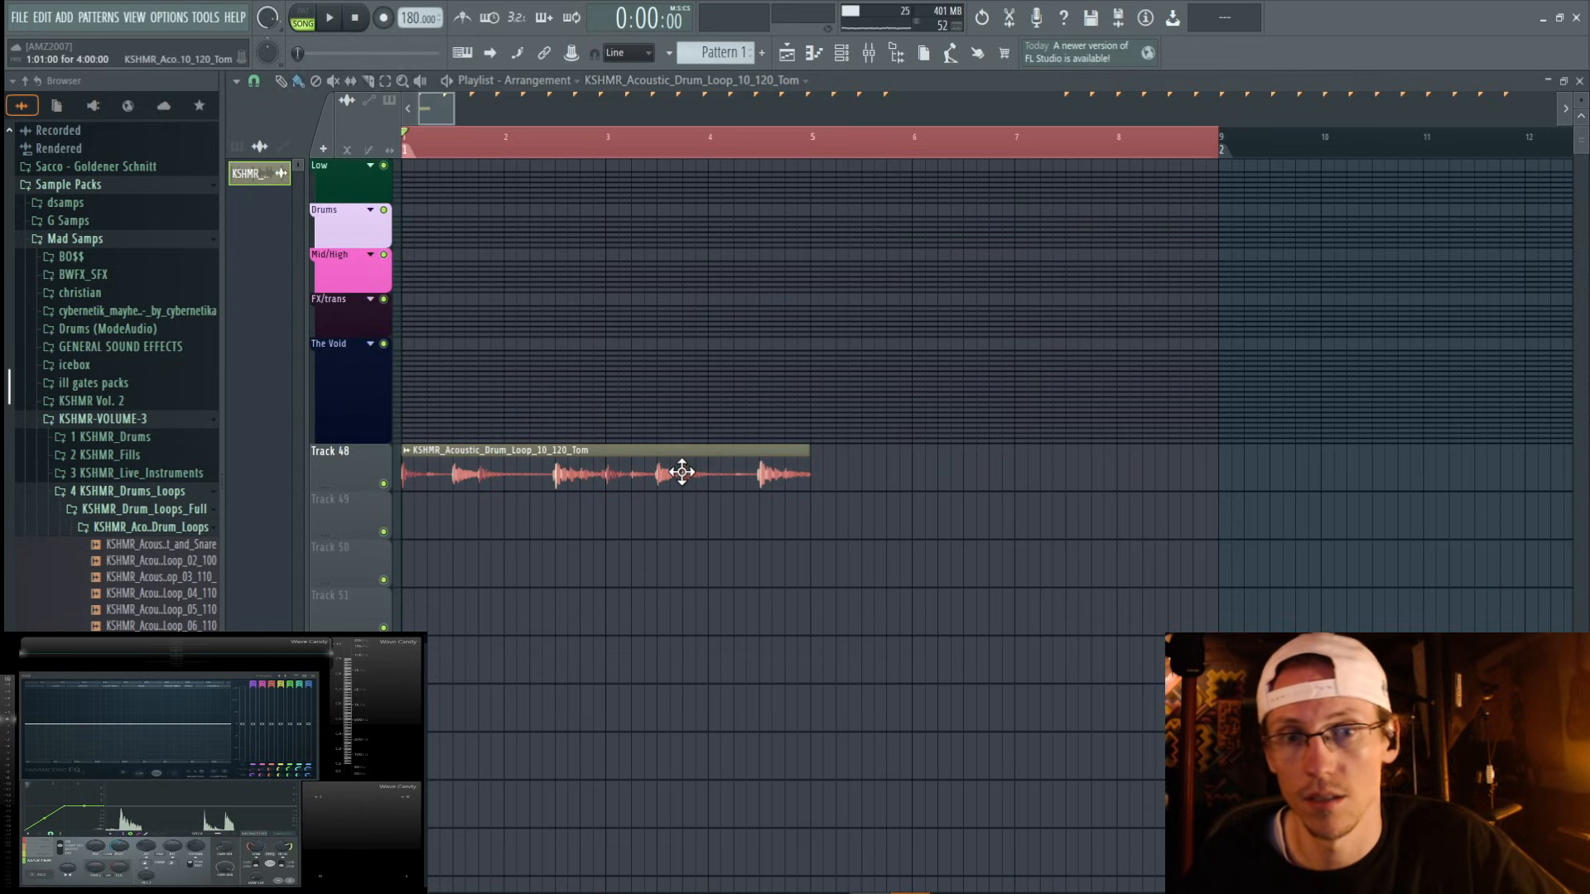
pyautogui.keyDown('ctrl'); pyautogui.click(611, 470); pyautogui.keyUp('ctrl')
pyautogui.moveTo(593, 466); pyautogui.dragTo(966, 476)
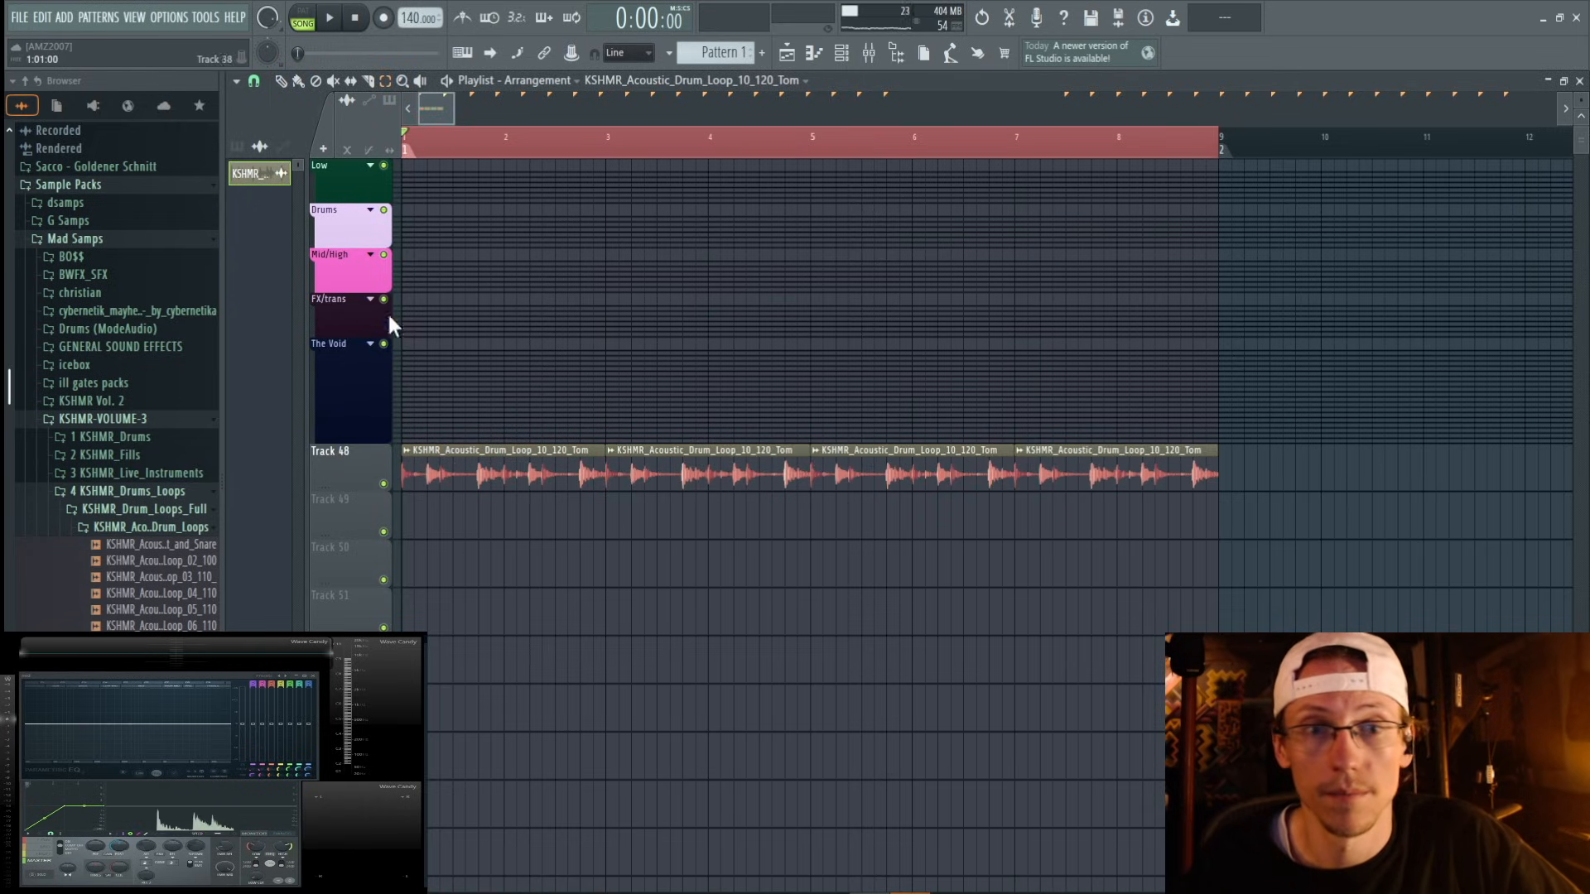
pyautogui.press('space')
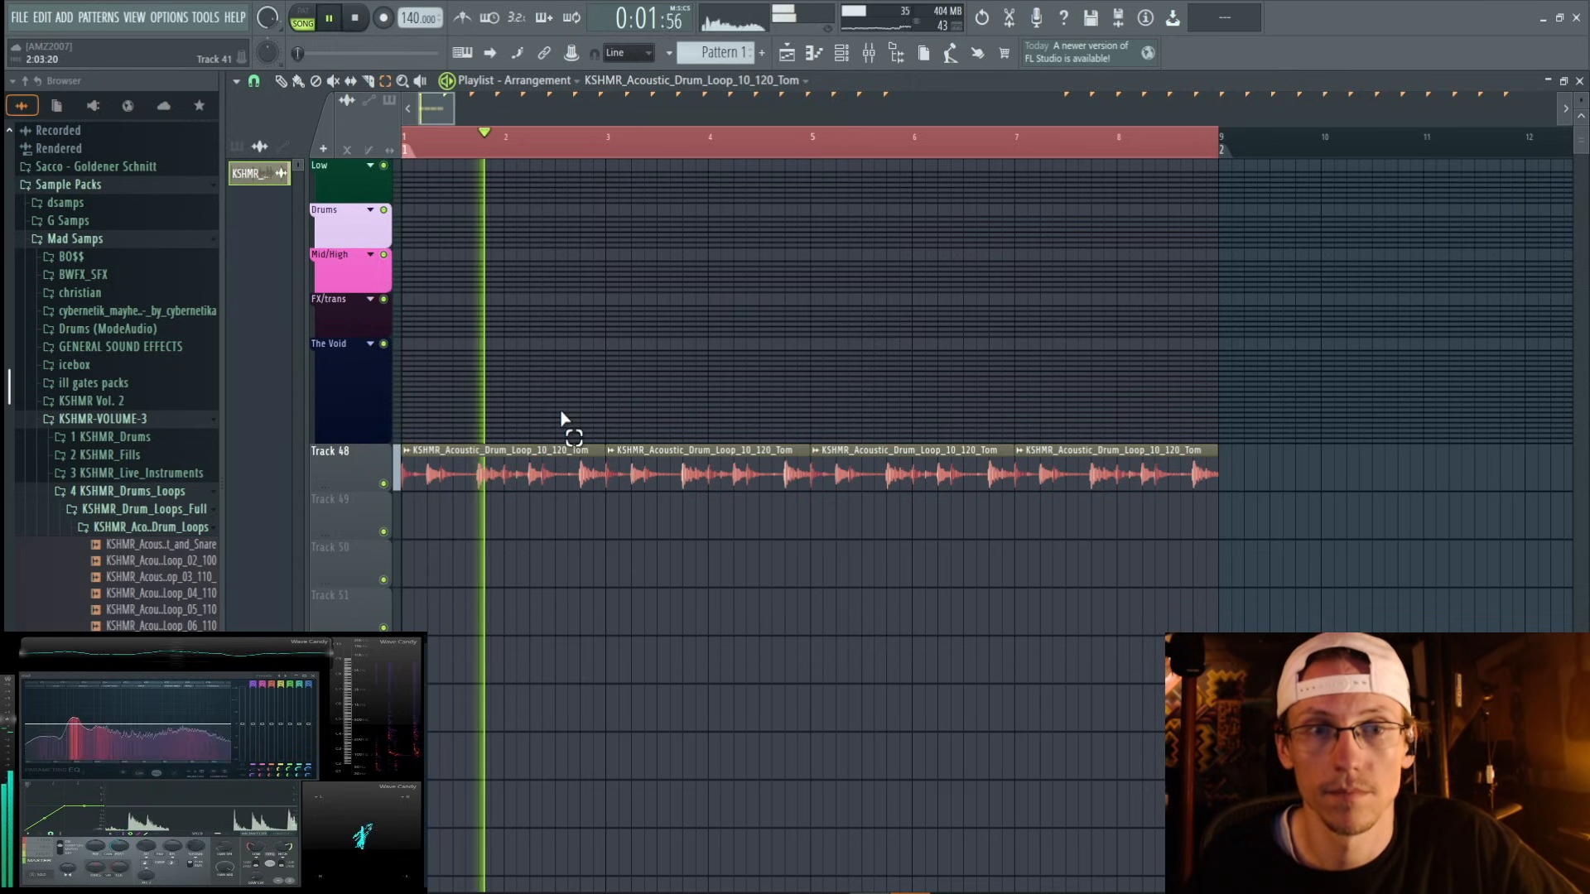
pyautogui.press('space')
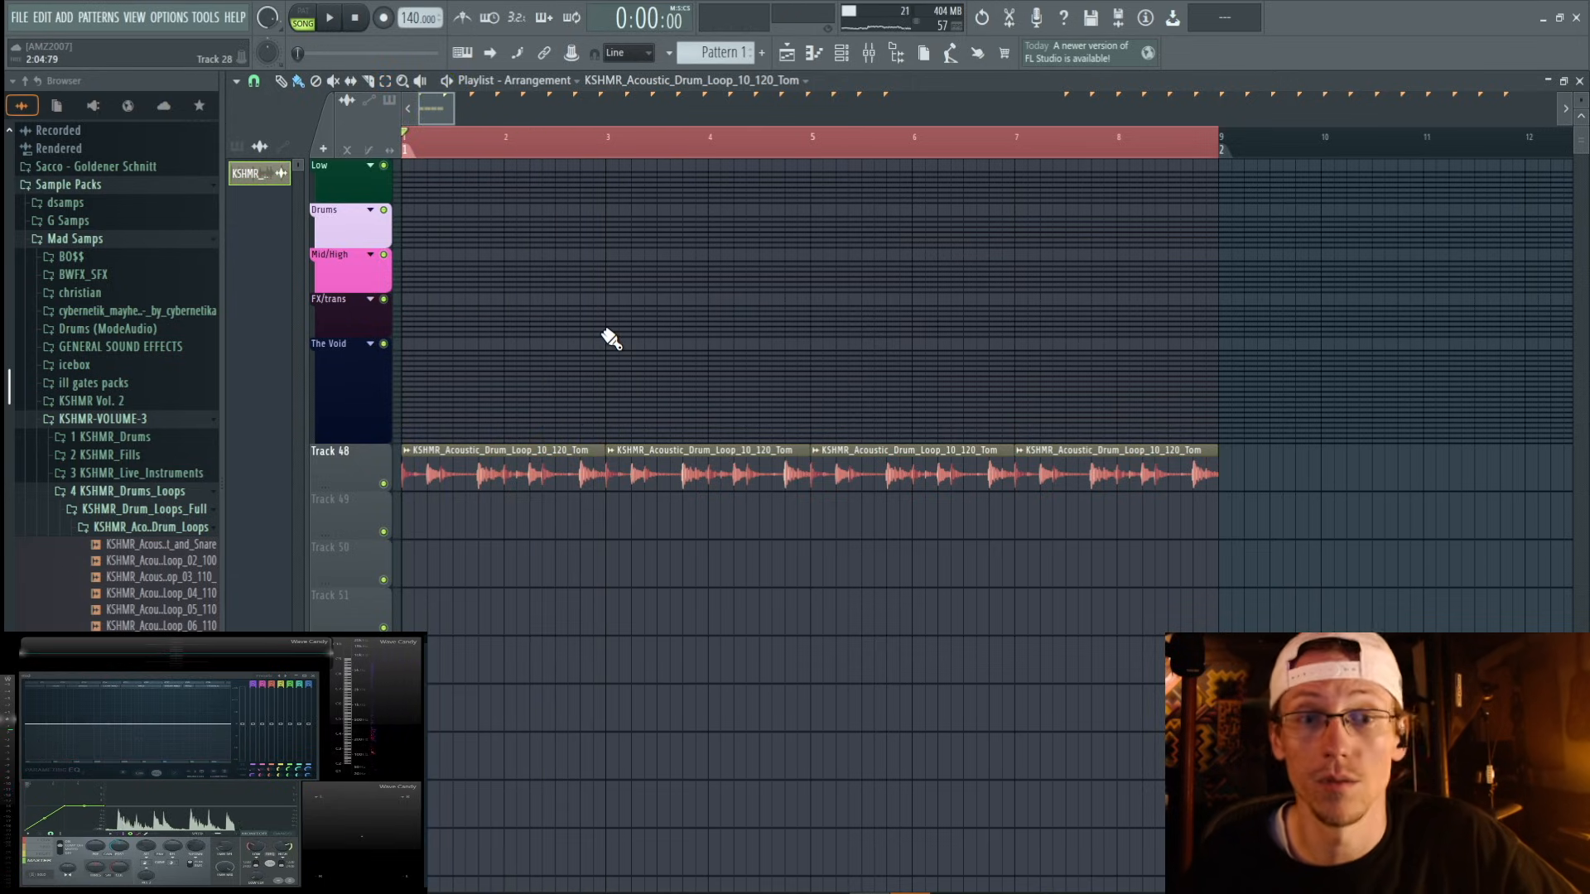
# Open the drum loop's channel settings and the mixer, and route the loop's channel to mixer insert 70.
pyautogui.doubleClick(749, 471)
pyautogui.press('F9')
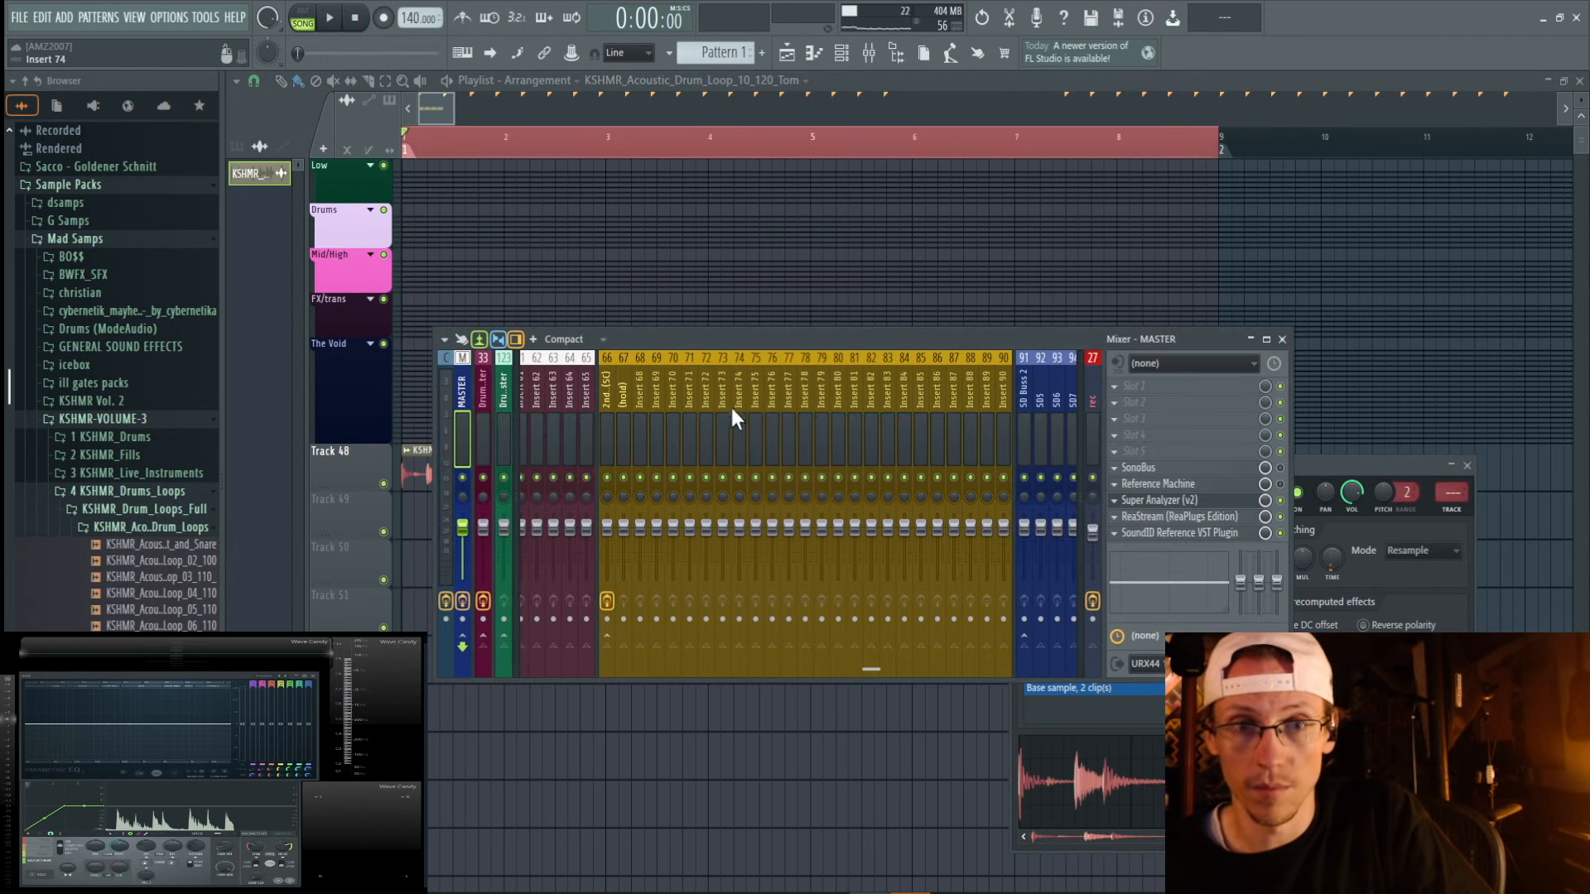
pyautogui.rightClick(673, 383)
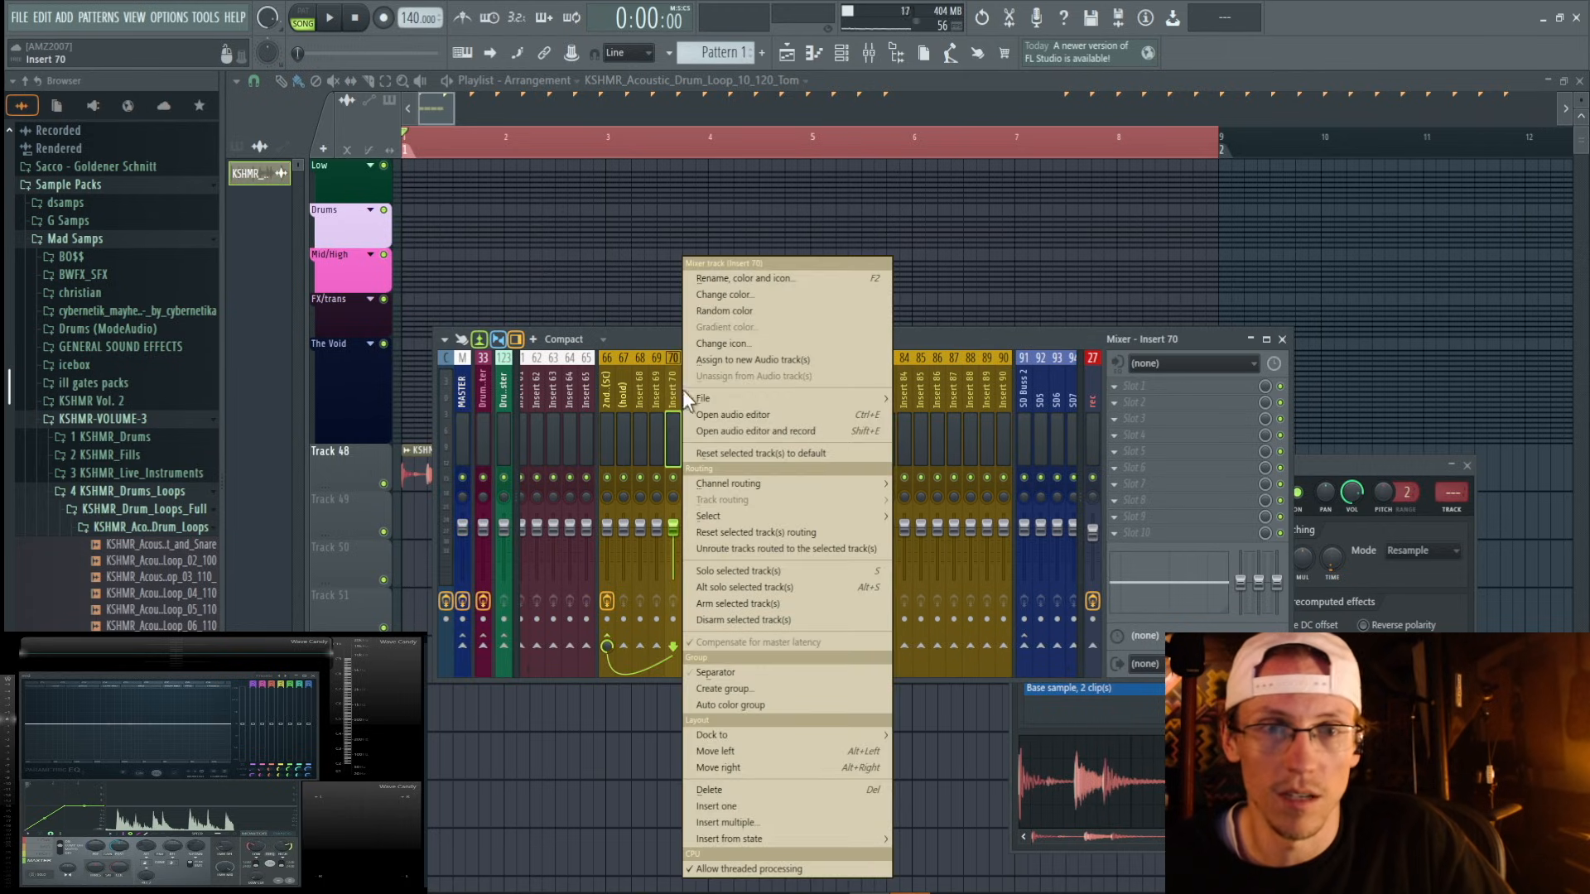
pyautogui.moveTo(765, 400)
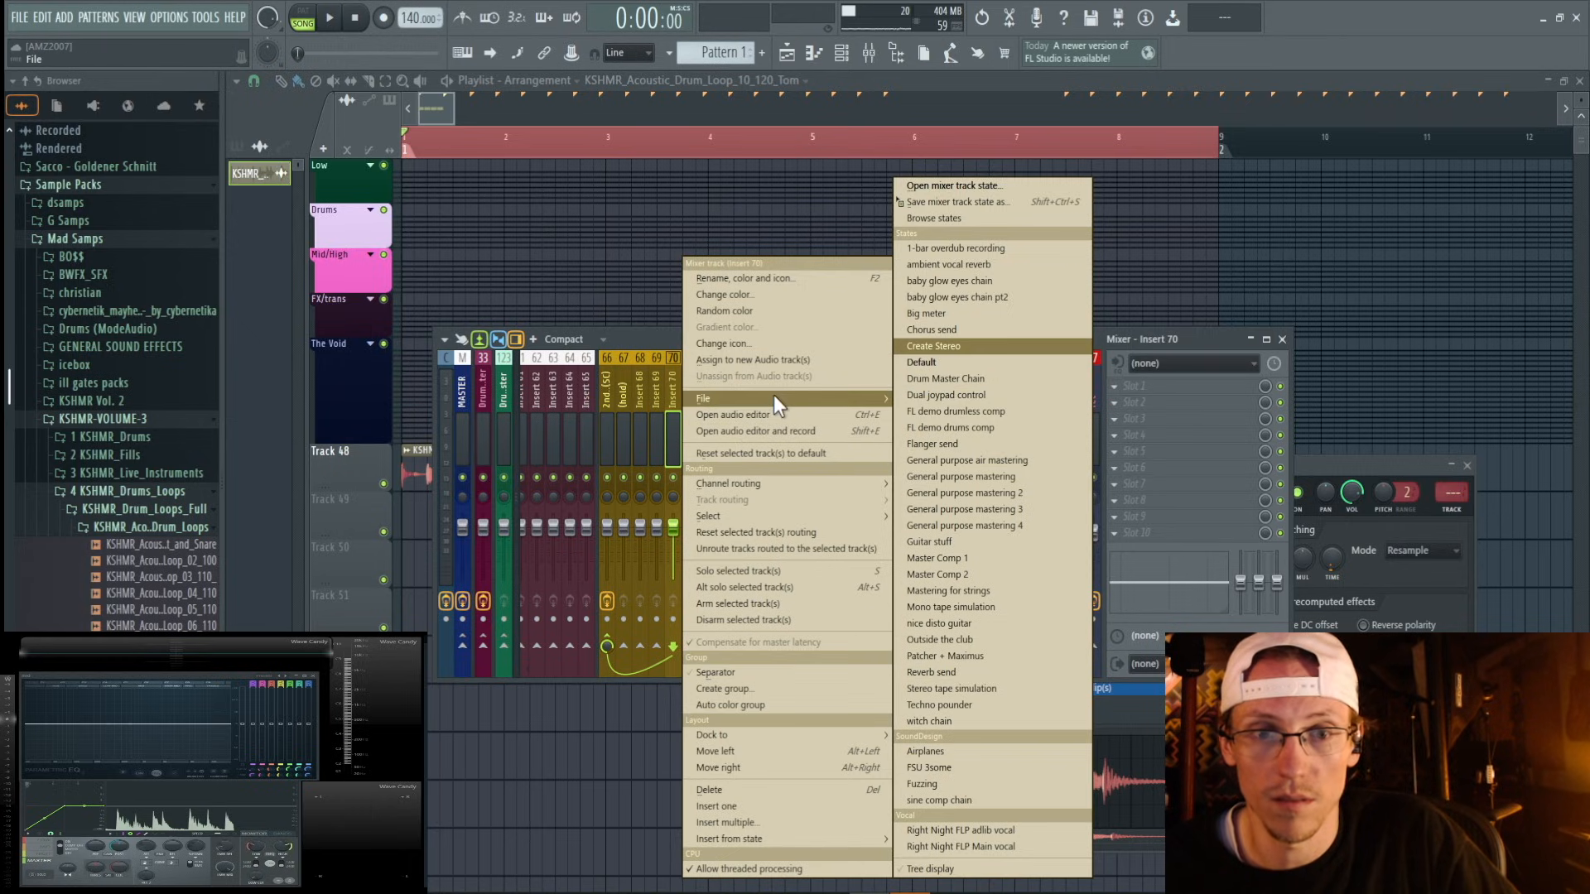
pyautogui.moveTo(788, 482)
pyautogui.click(908, 483)
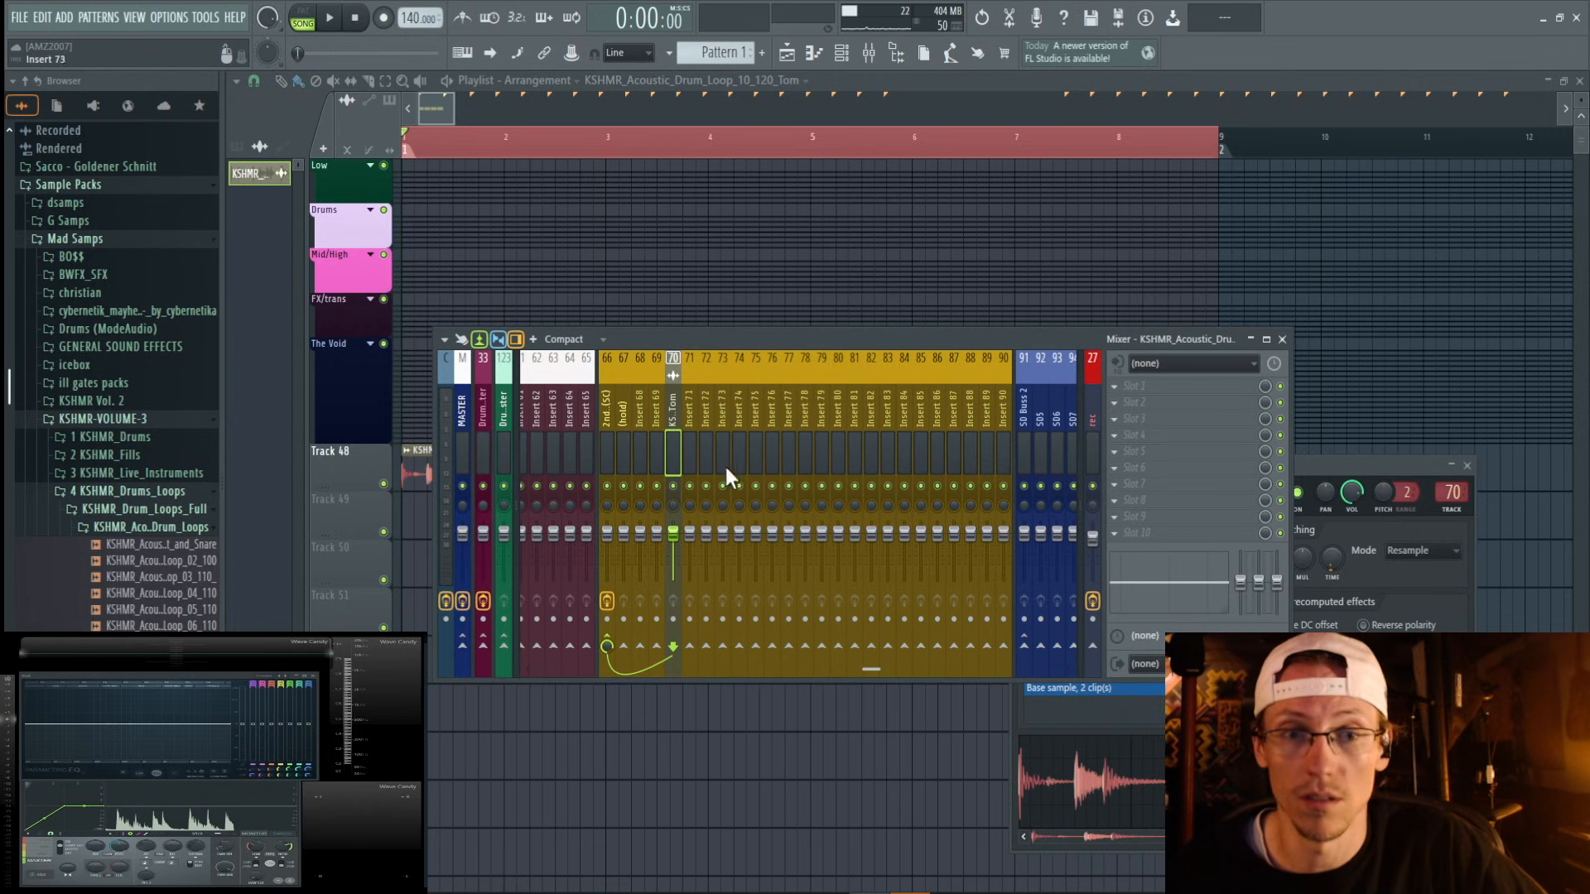
# Send the drum loop's mixer track to inserts 71 and 72, and lower both inserts' volume faders to 0%.
pyautogui.click(690, 648)
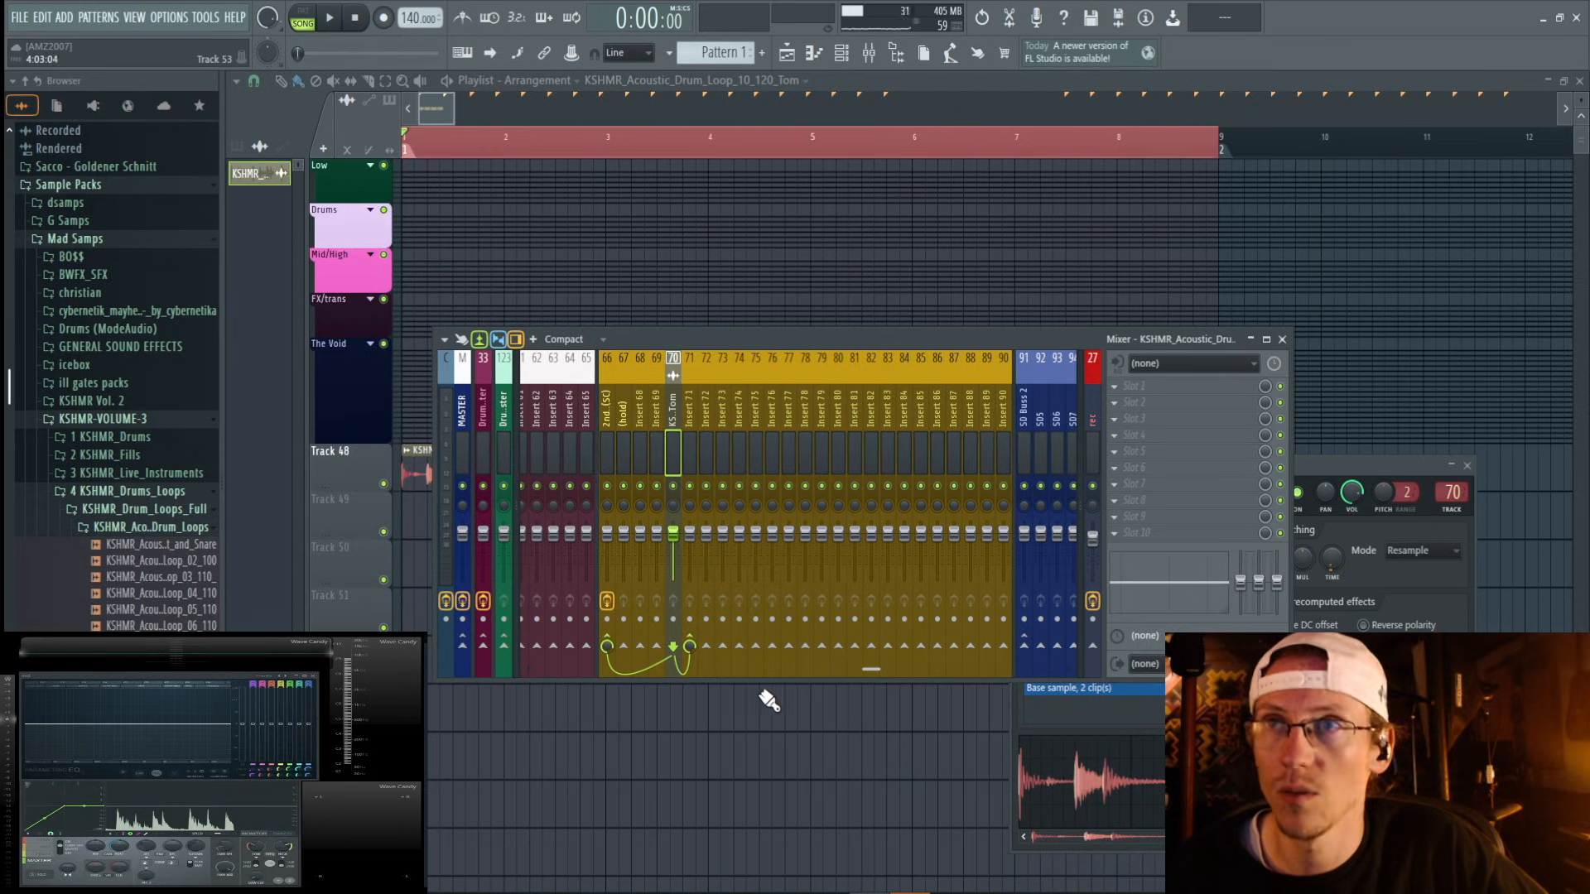
pyautogui.click(686, 647)
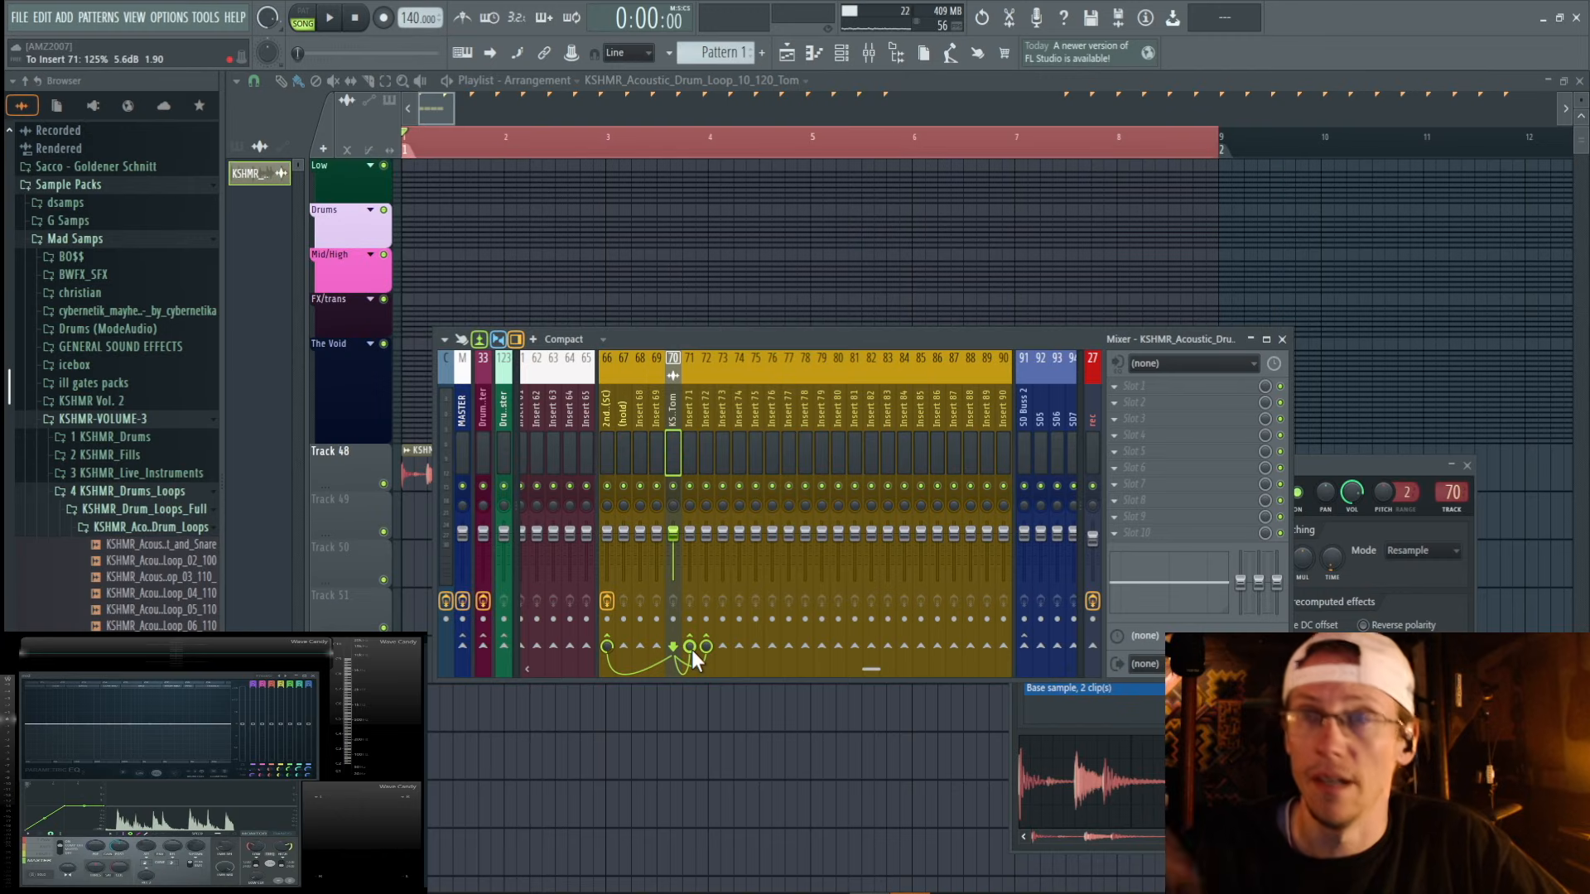
pyautogui.moveTo(689, 534); pyautogui.dragTo(705, 577)
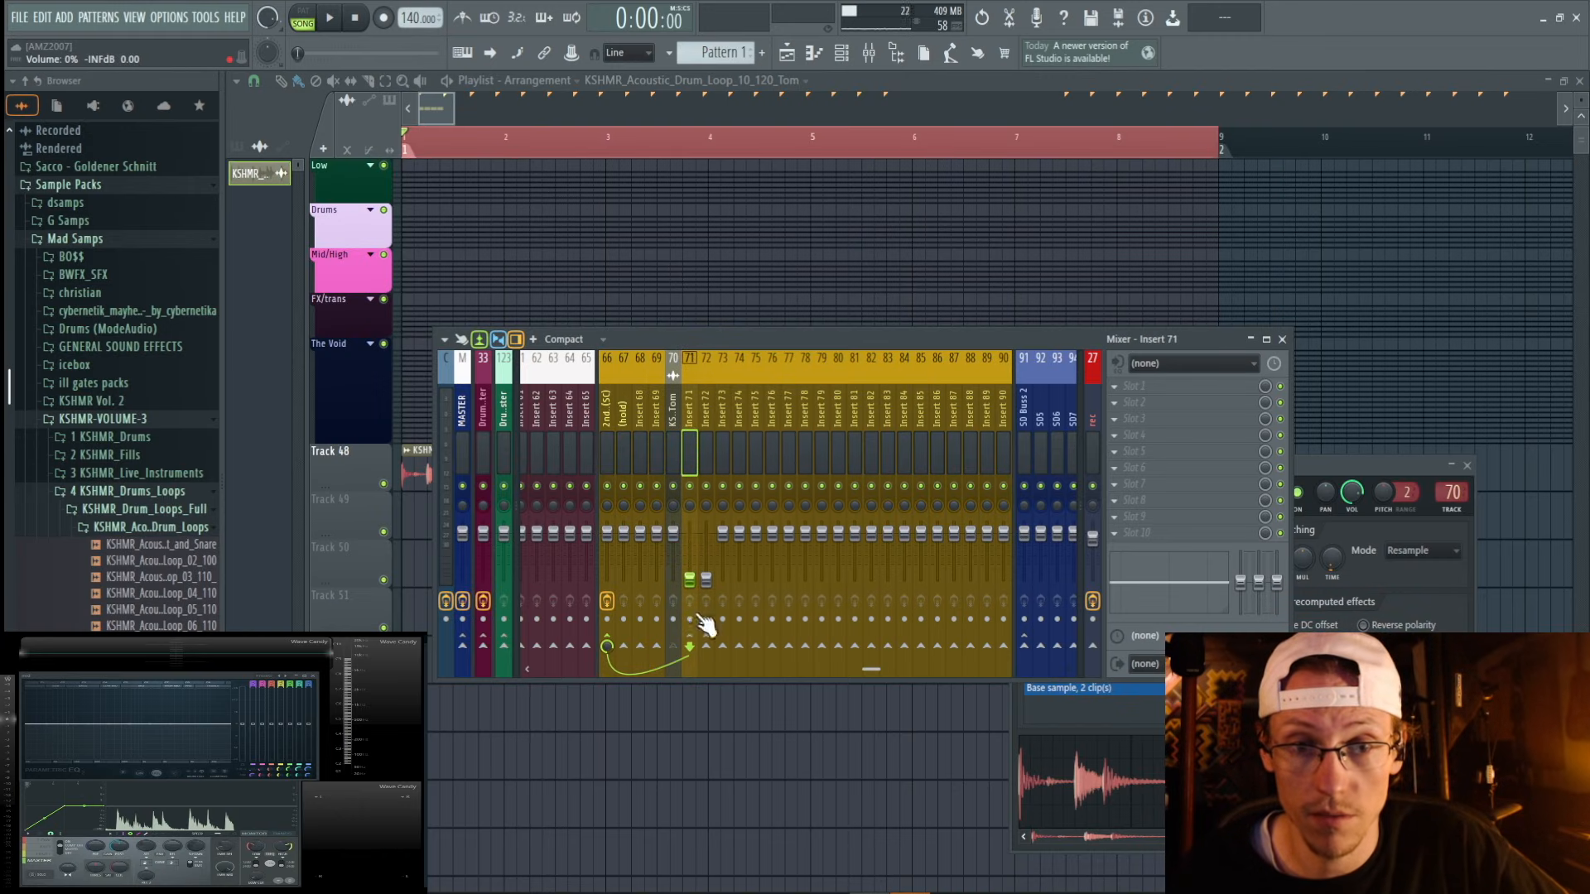
pyautogui.click(669, 404)
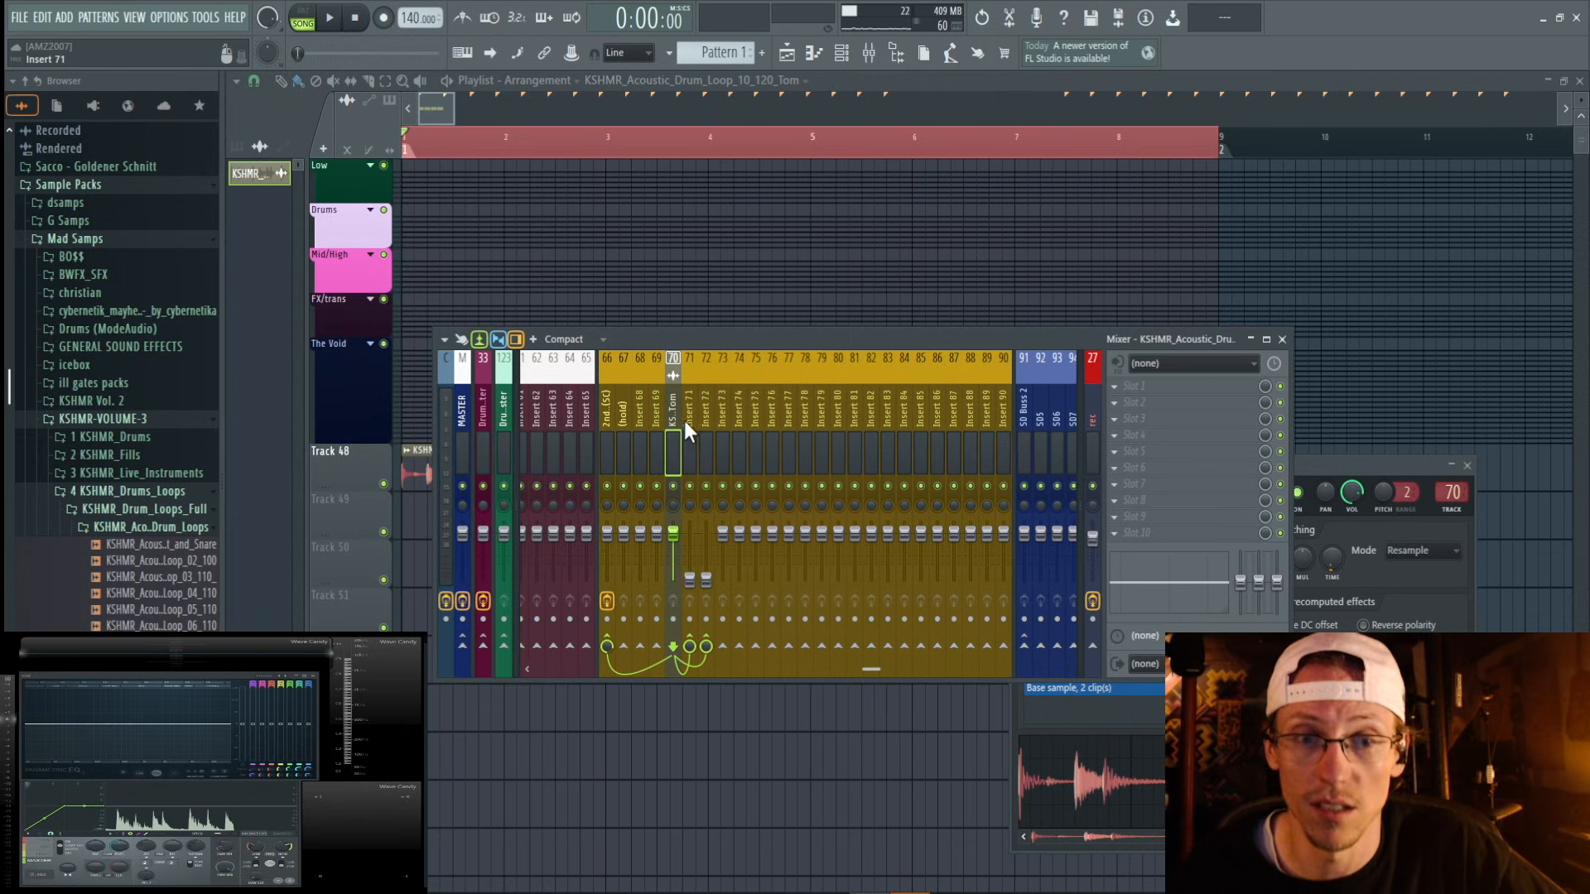
# Load Fruity WaveShaper into slot 4 of insert 71.
pyautogui.click(689, 410)
pyautogui.click(1128, 450)
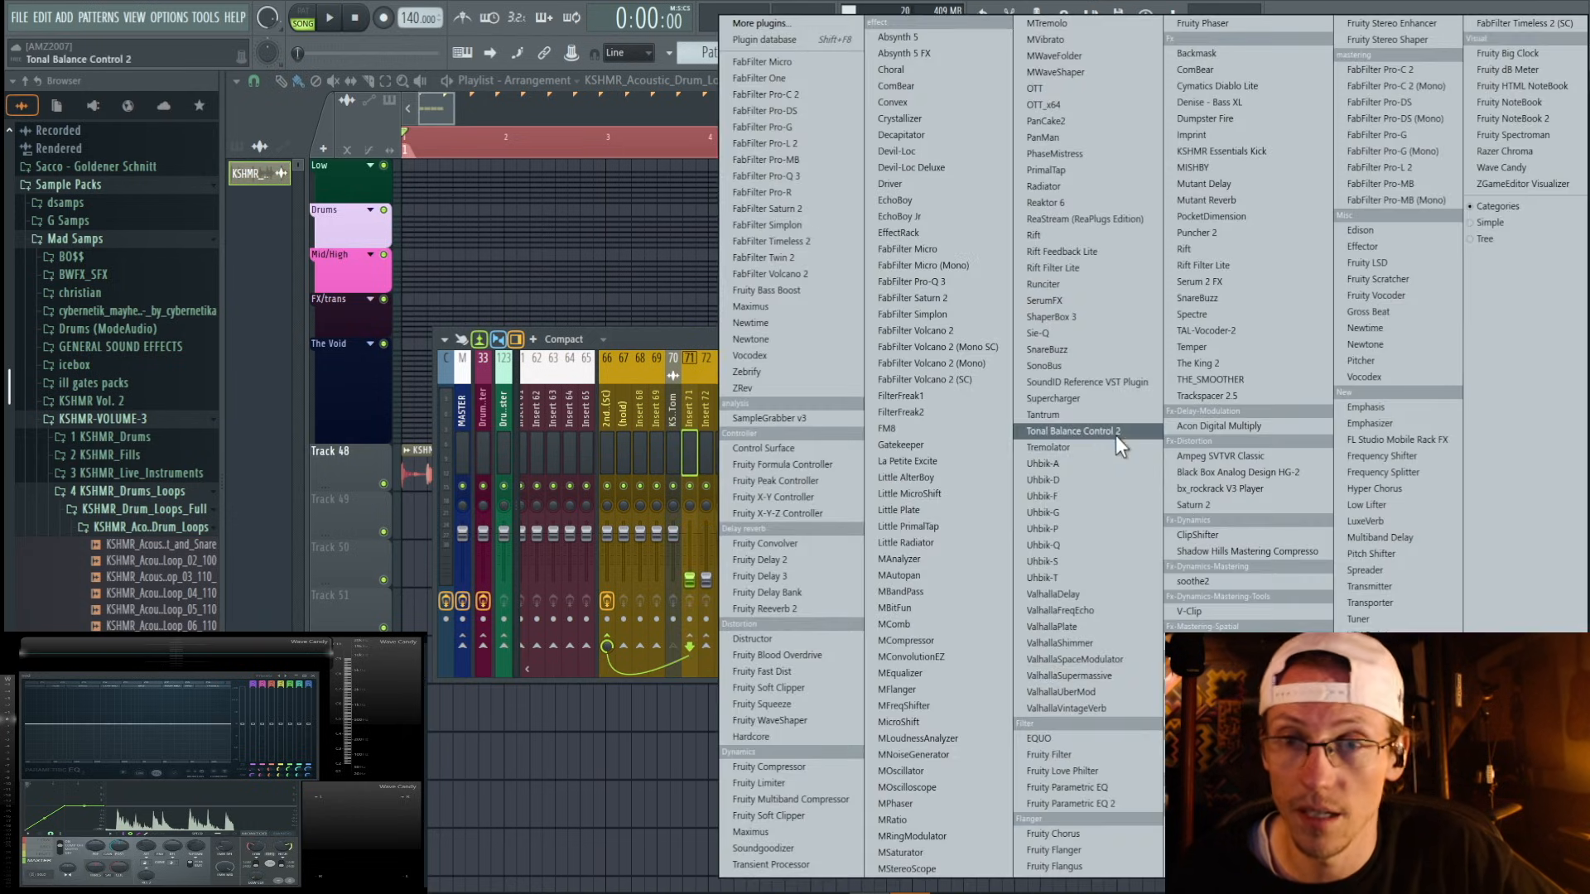
pyautogui.click(809, 718)
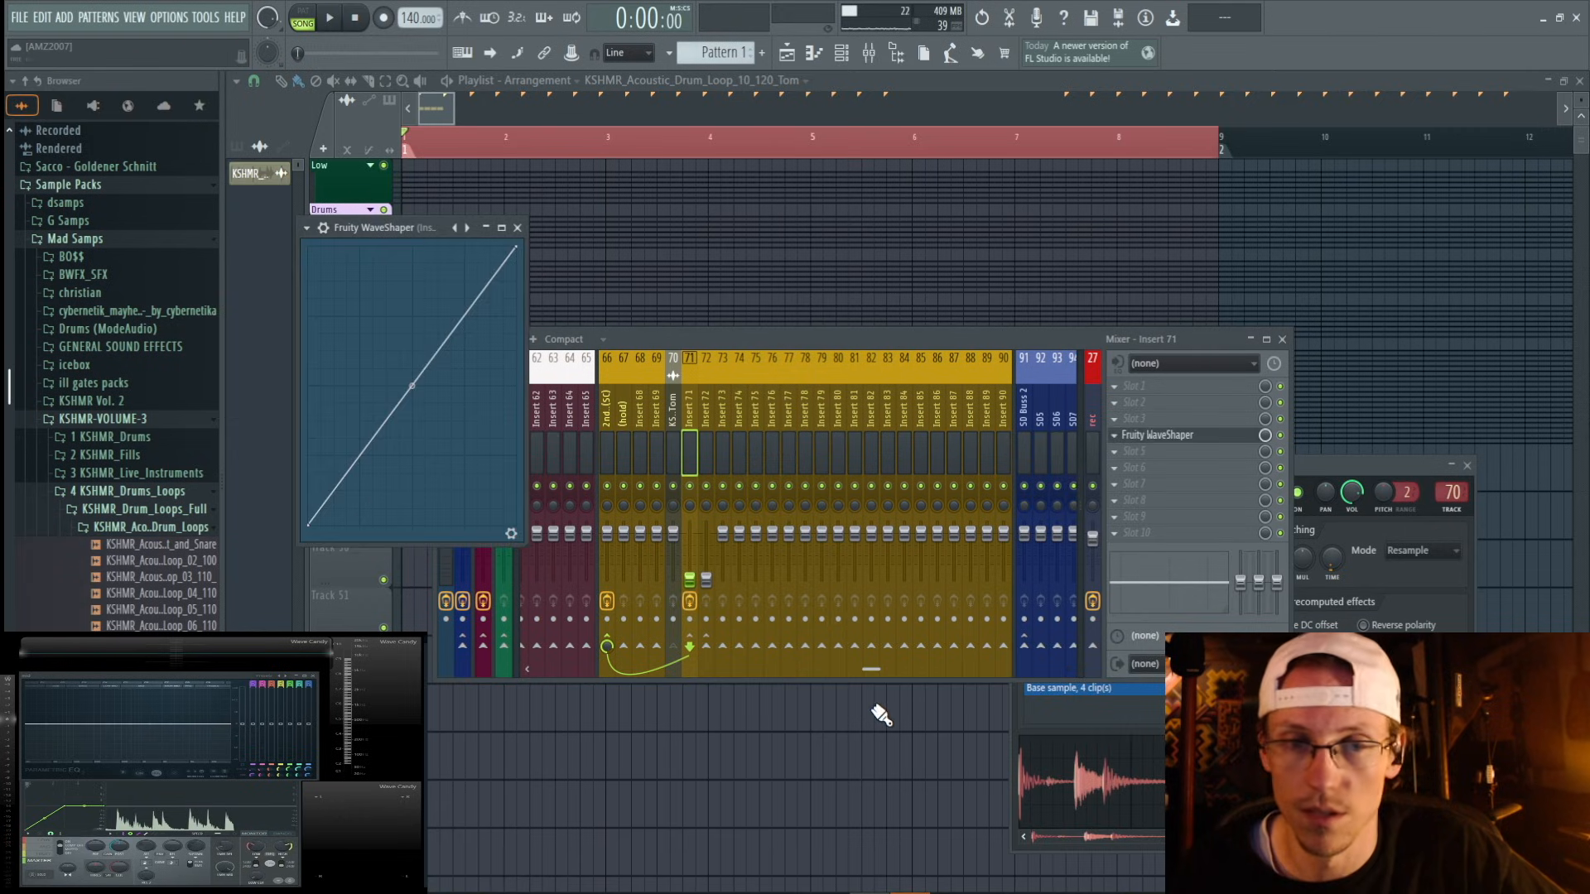
# Add a point near the lower end of the WaveShaper curve, flatten the curve beyond it, and reveal the plugin's extra controls.
pyautogui.rightClick(335, 493)
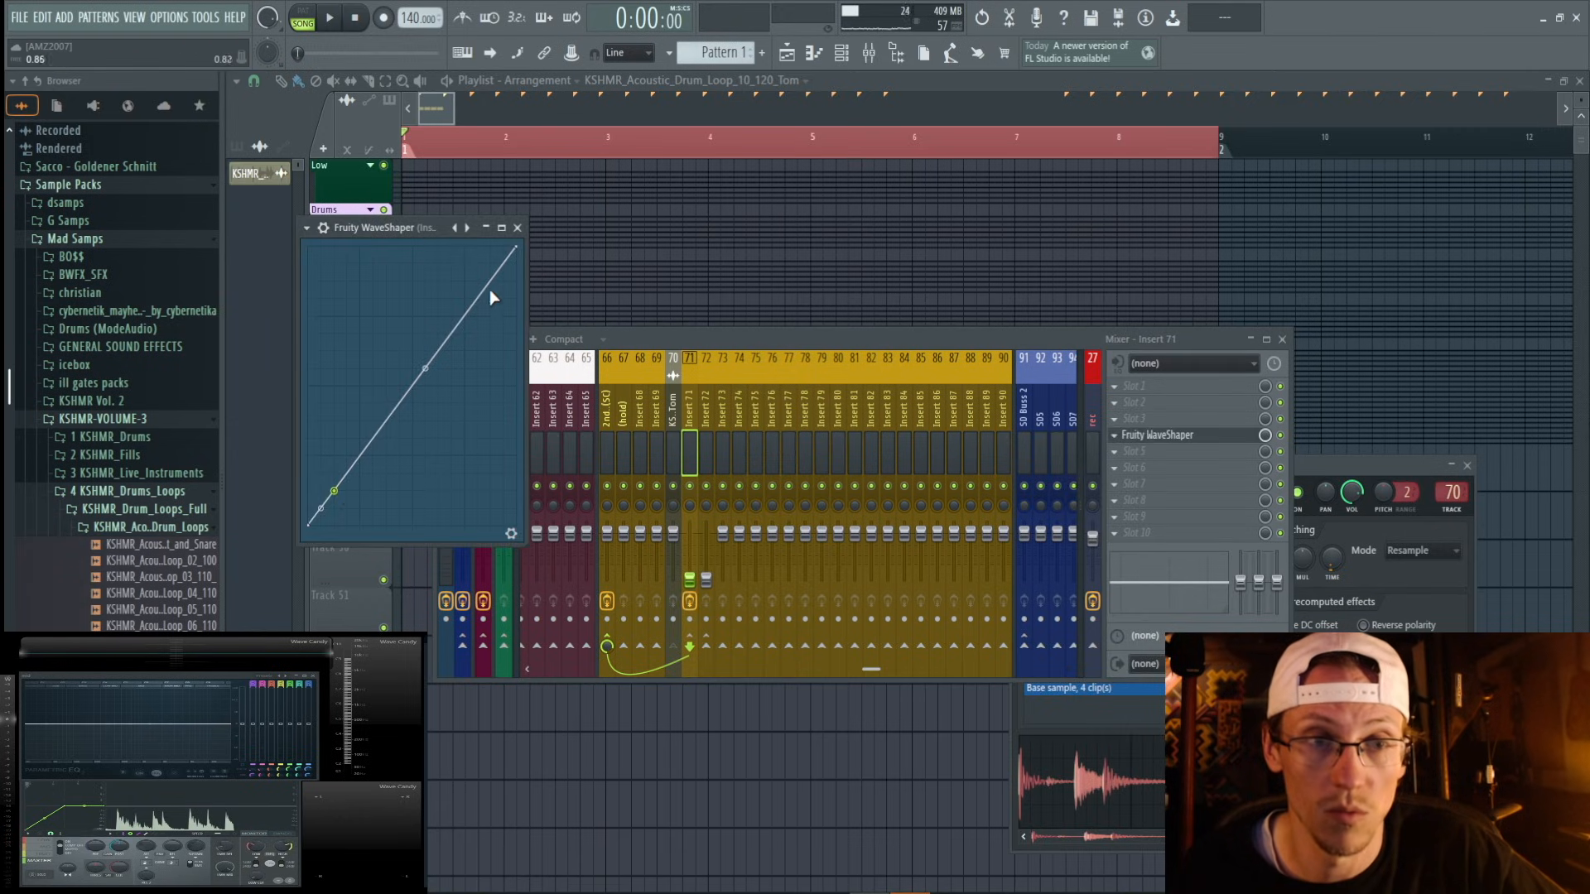
pyautogui.moveTo(516, 249); pyautogui.dragTo(536, 496)
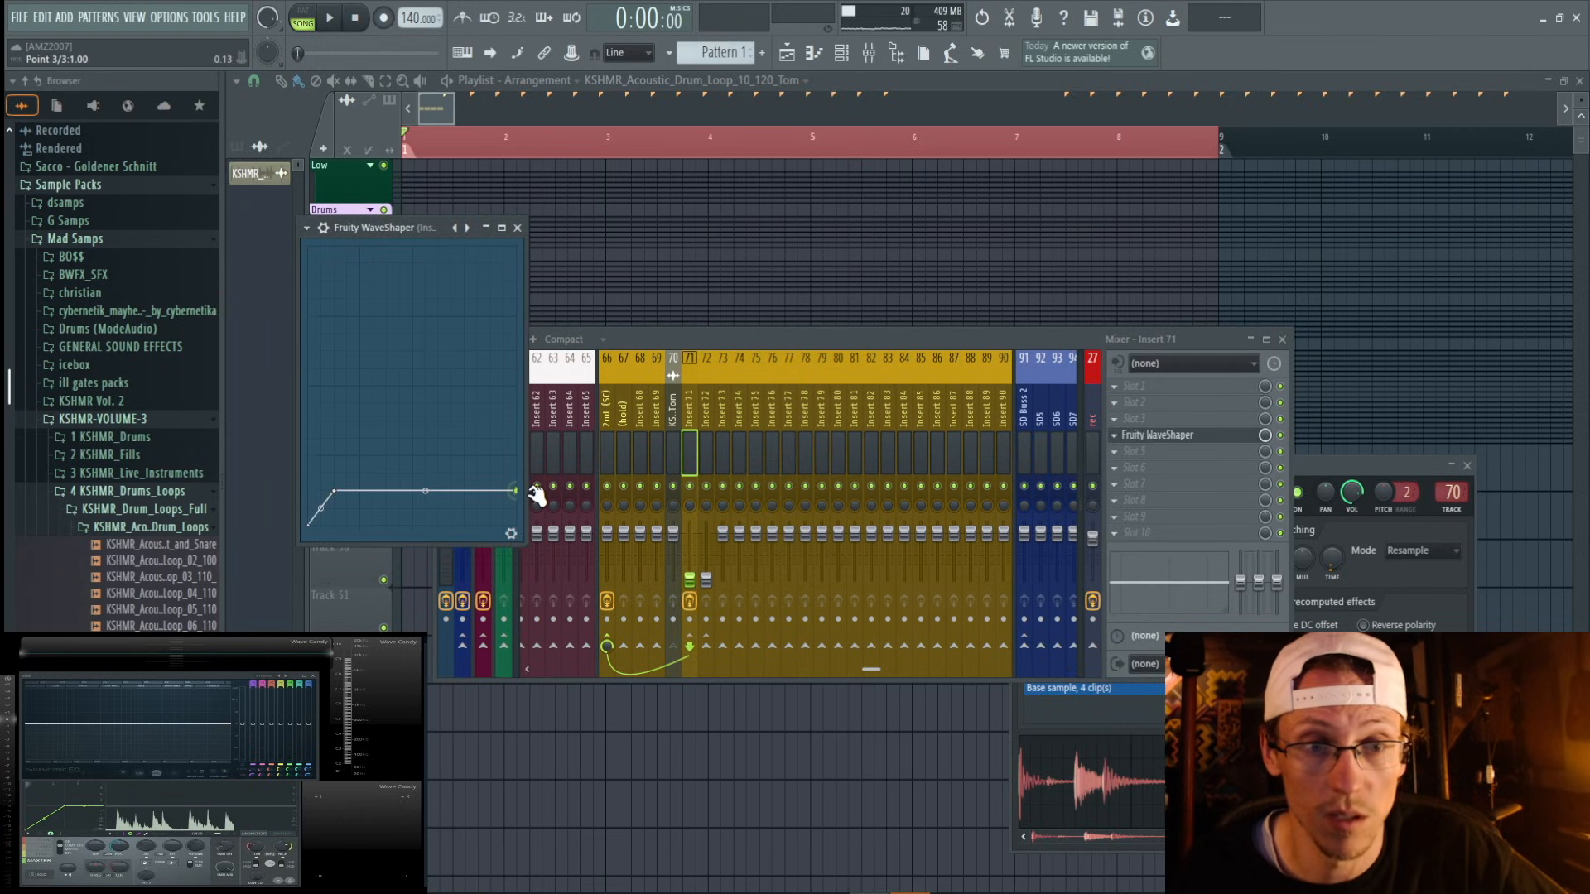
pyautogui.click(509, 536)
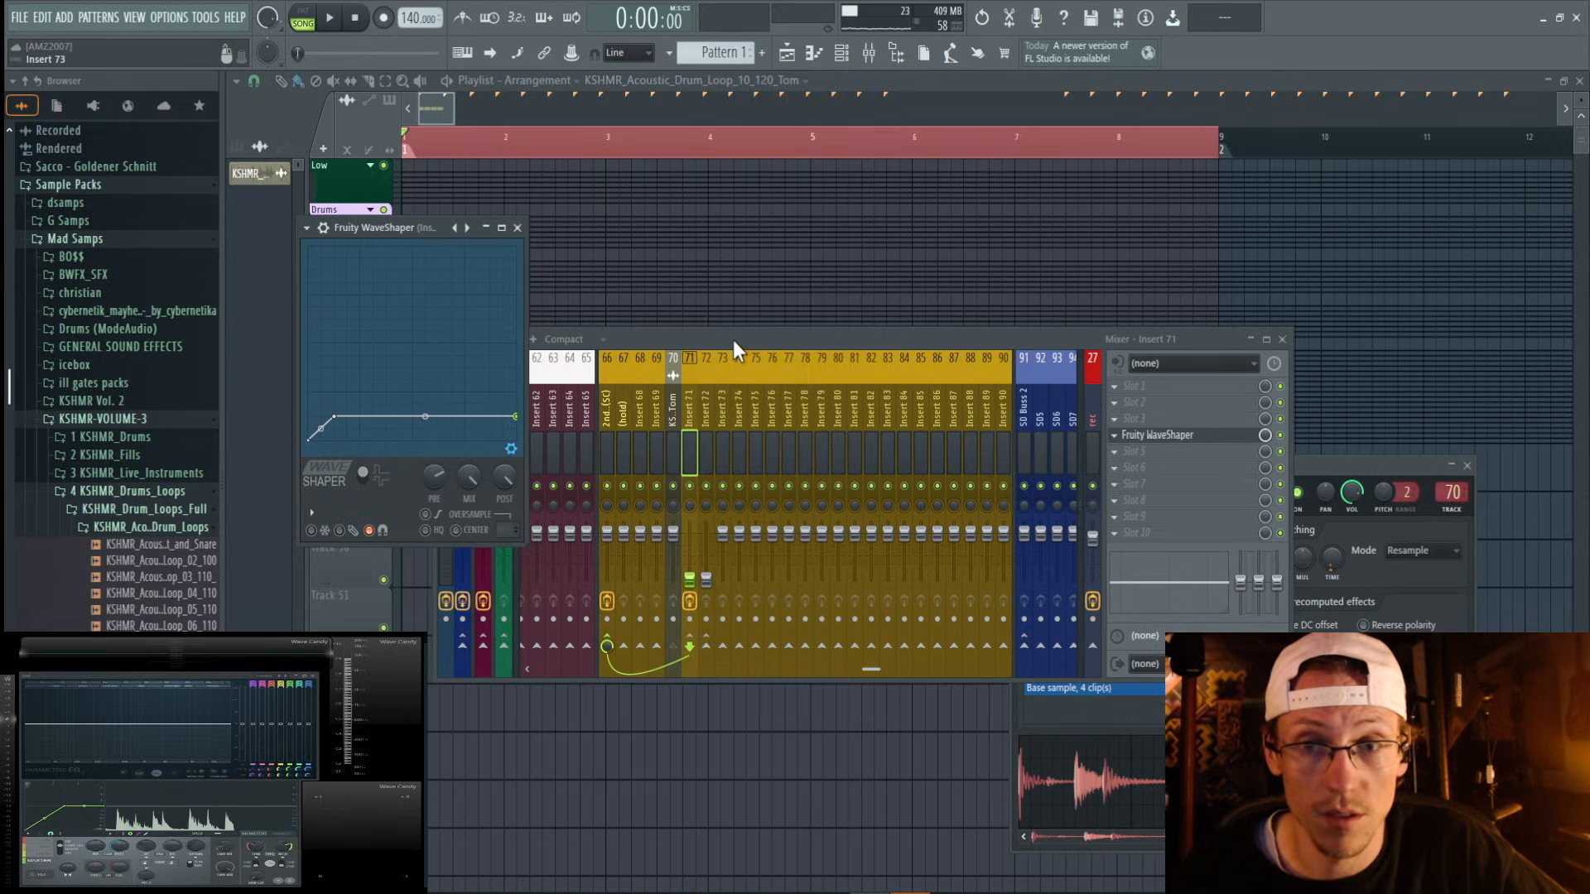
pyautogui.click(733, 340)
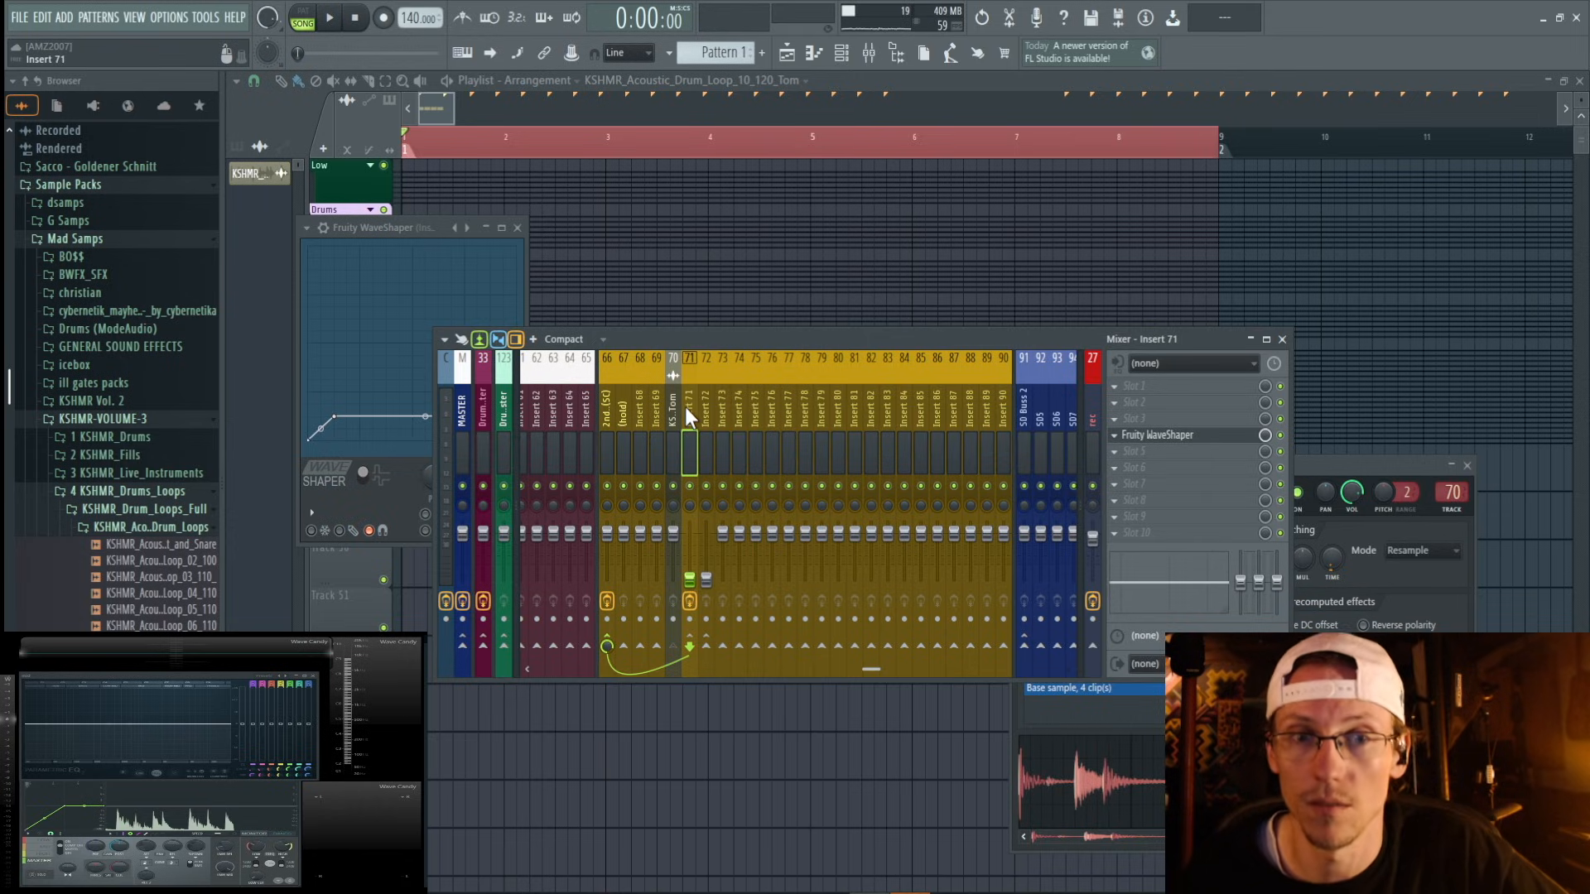
# Load Fruity Reeverb 2 into slot 4 of insert 72, with the dry level fully down and the wet level at 64%.
pyautogui.click(704, 404)
pyautogui.click(1120, 435)
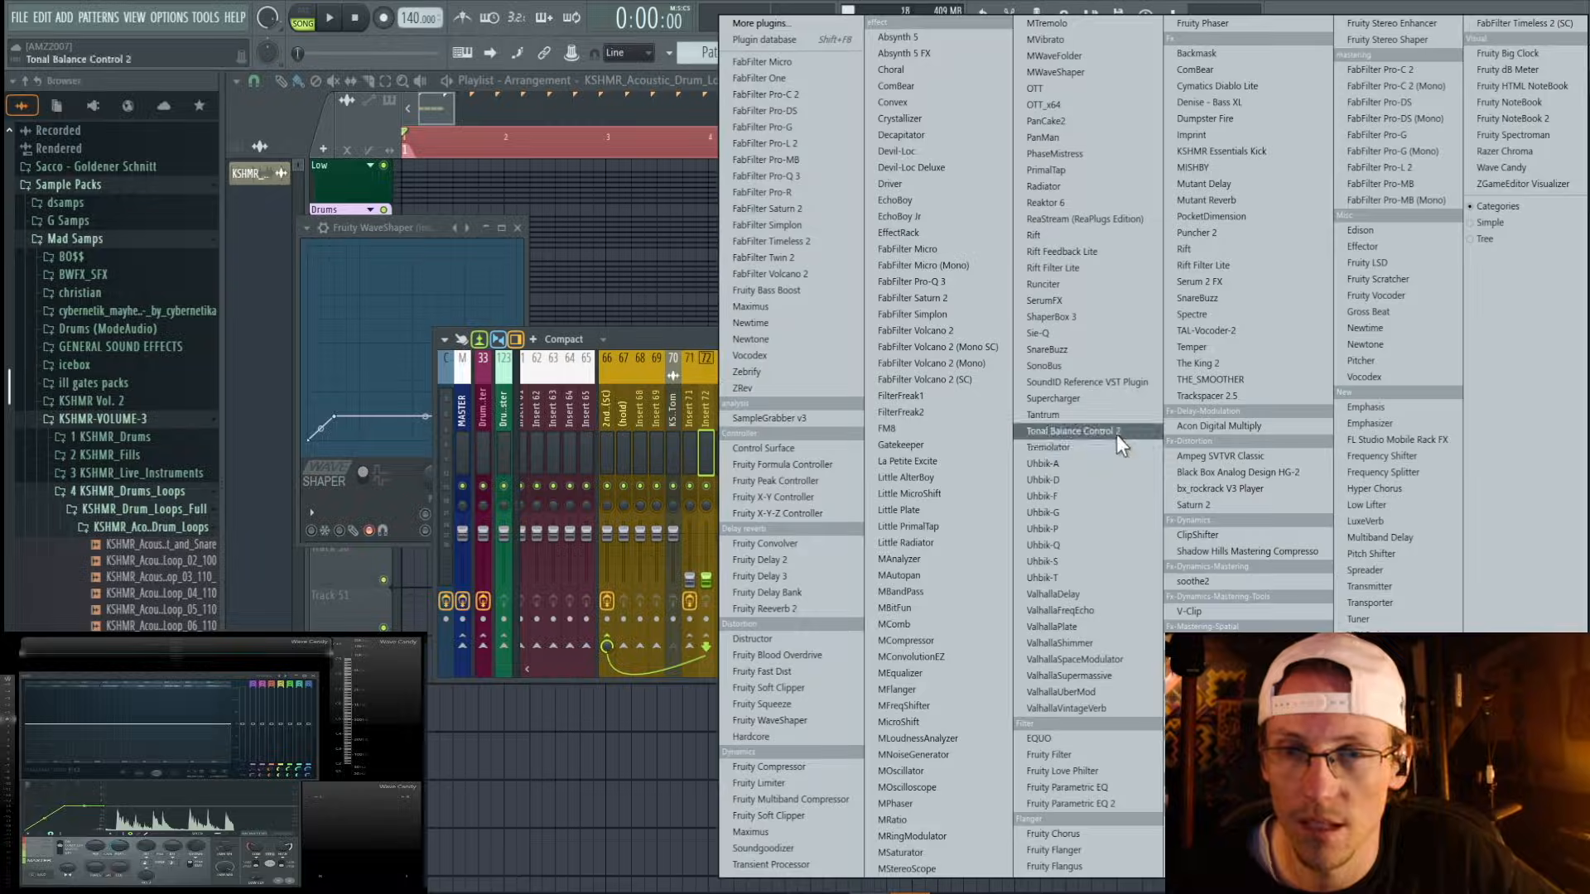
pyautogui.click(771, 609)
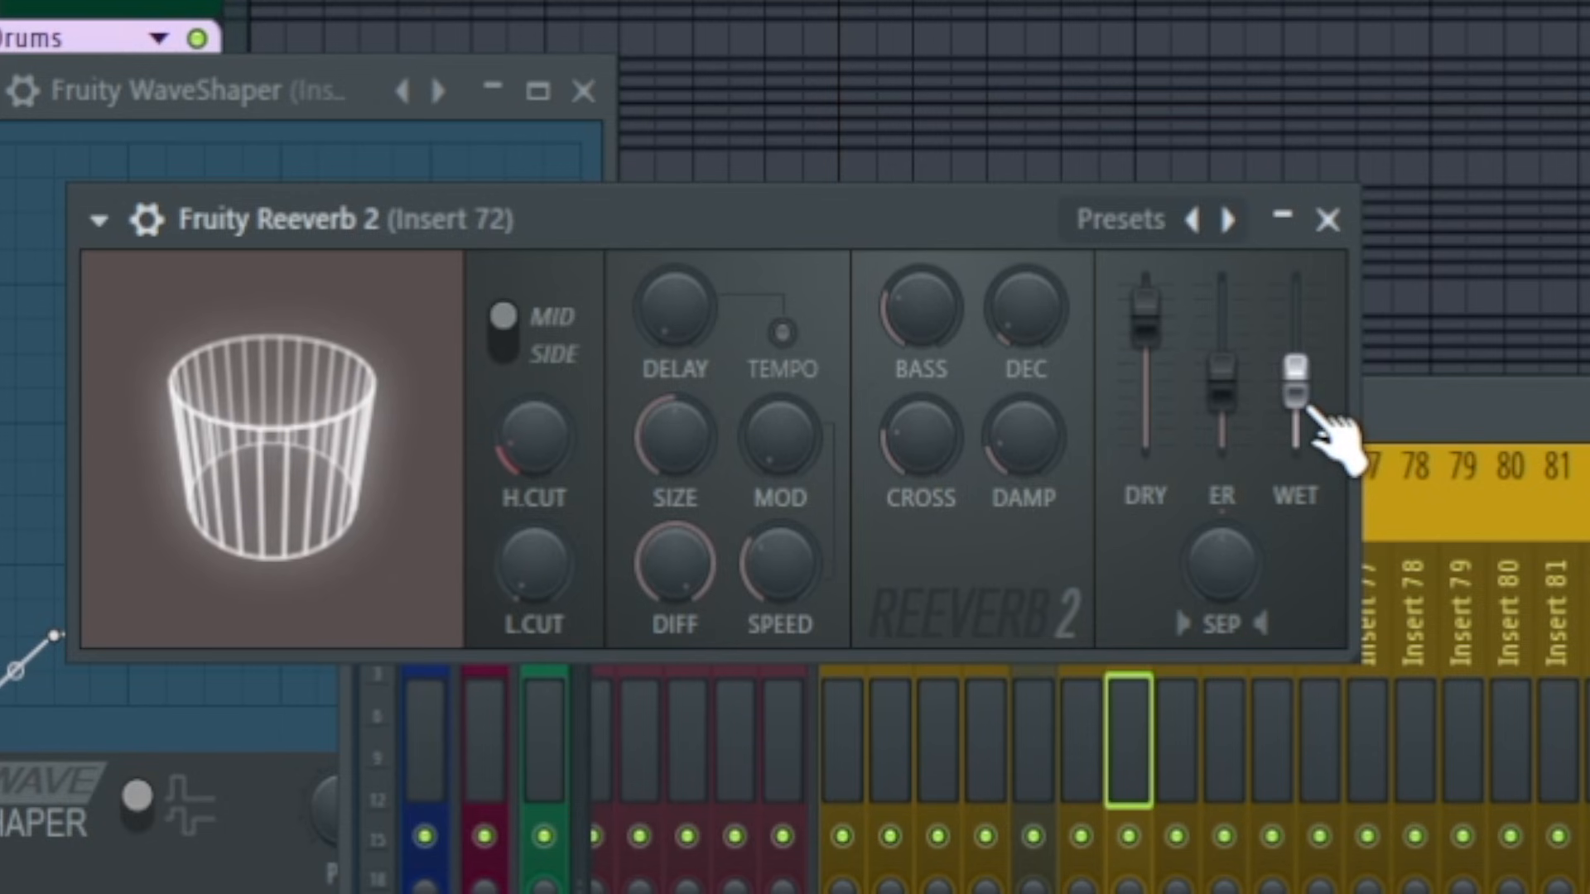
pyautogui.moveTo(1155, 328); pyautogui.dragTo(1156, 448)
pyautogui.moveTo(1293, 399); pyautogui.dragTo(1294, 379)
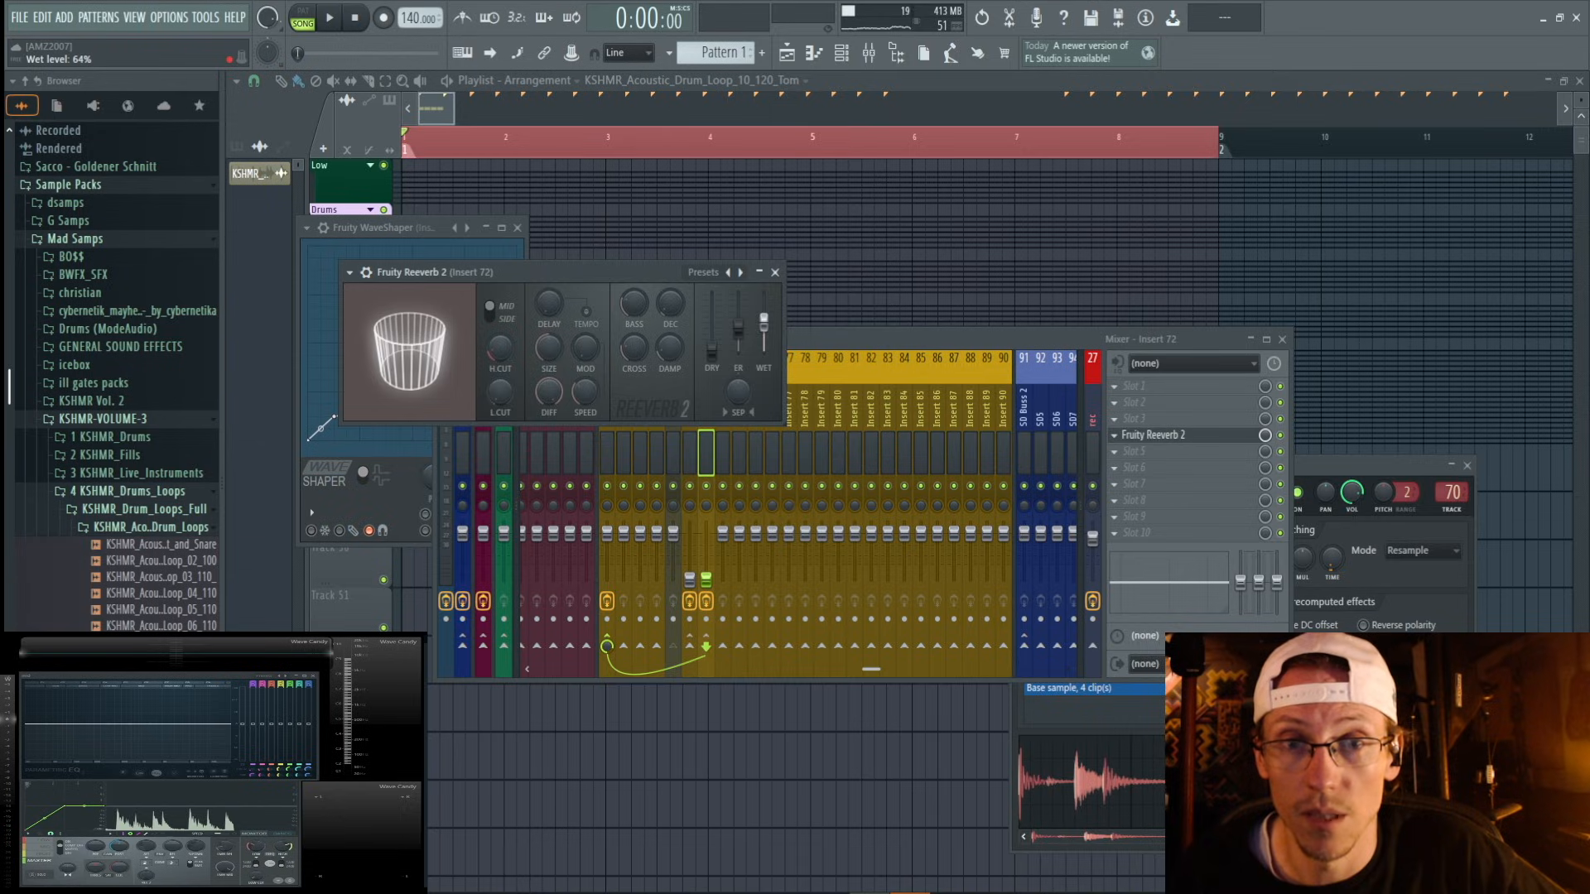
pyautogui.moveTo(550, 266); pyautogui.dragTo(606, 156)
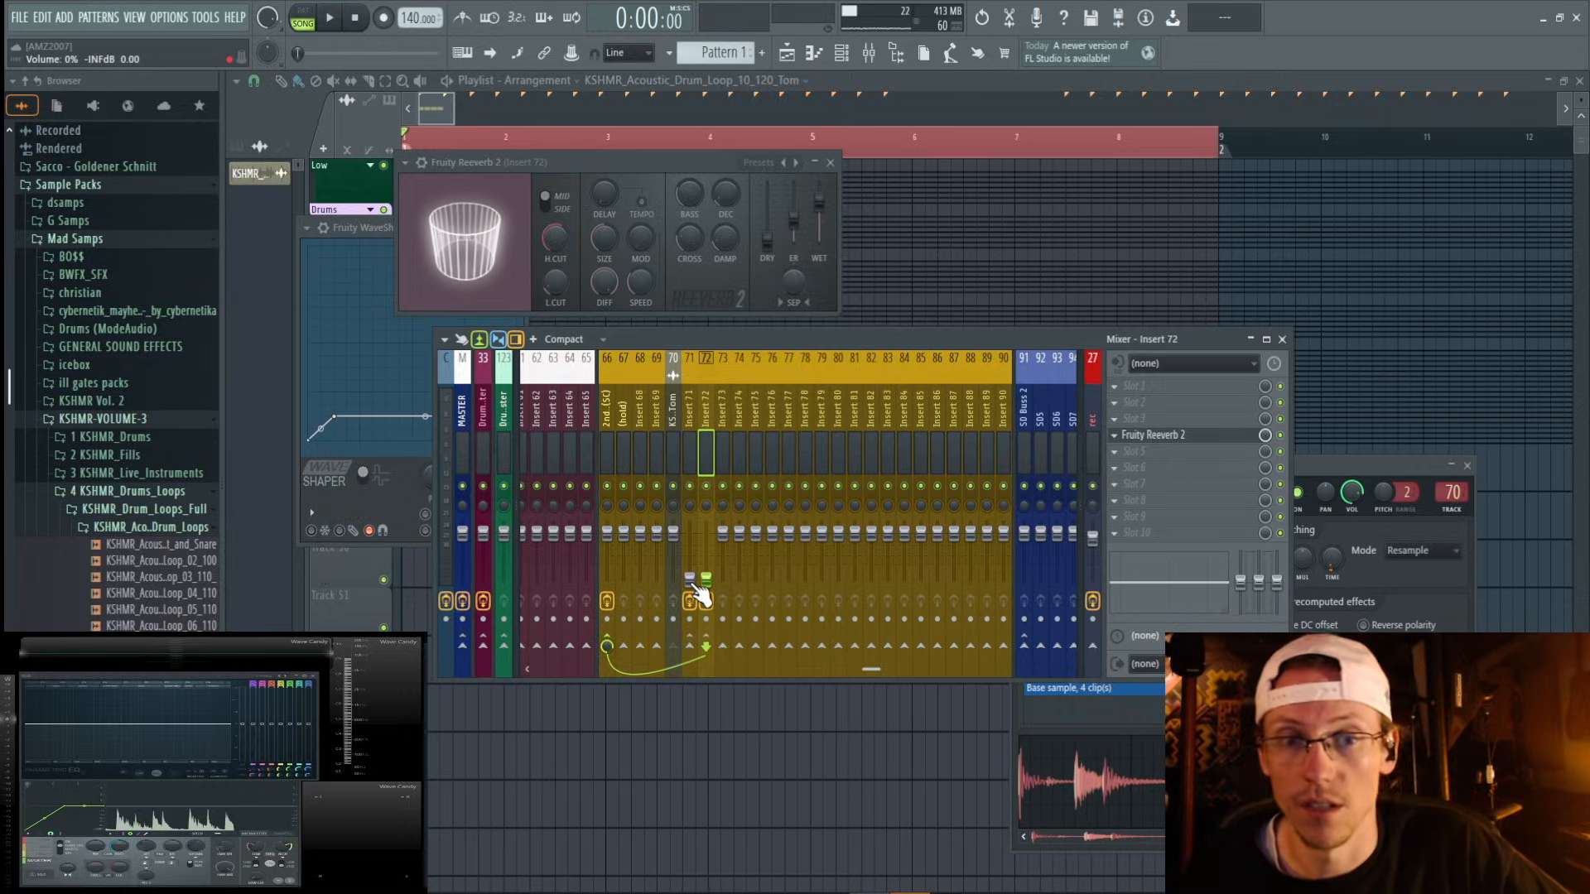
pyautogui.click(673, 405)
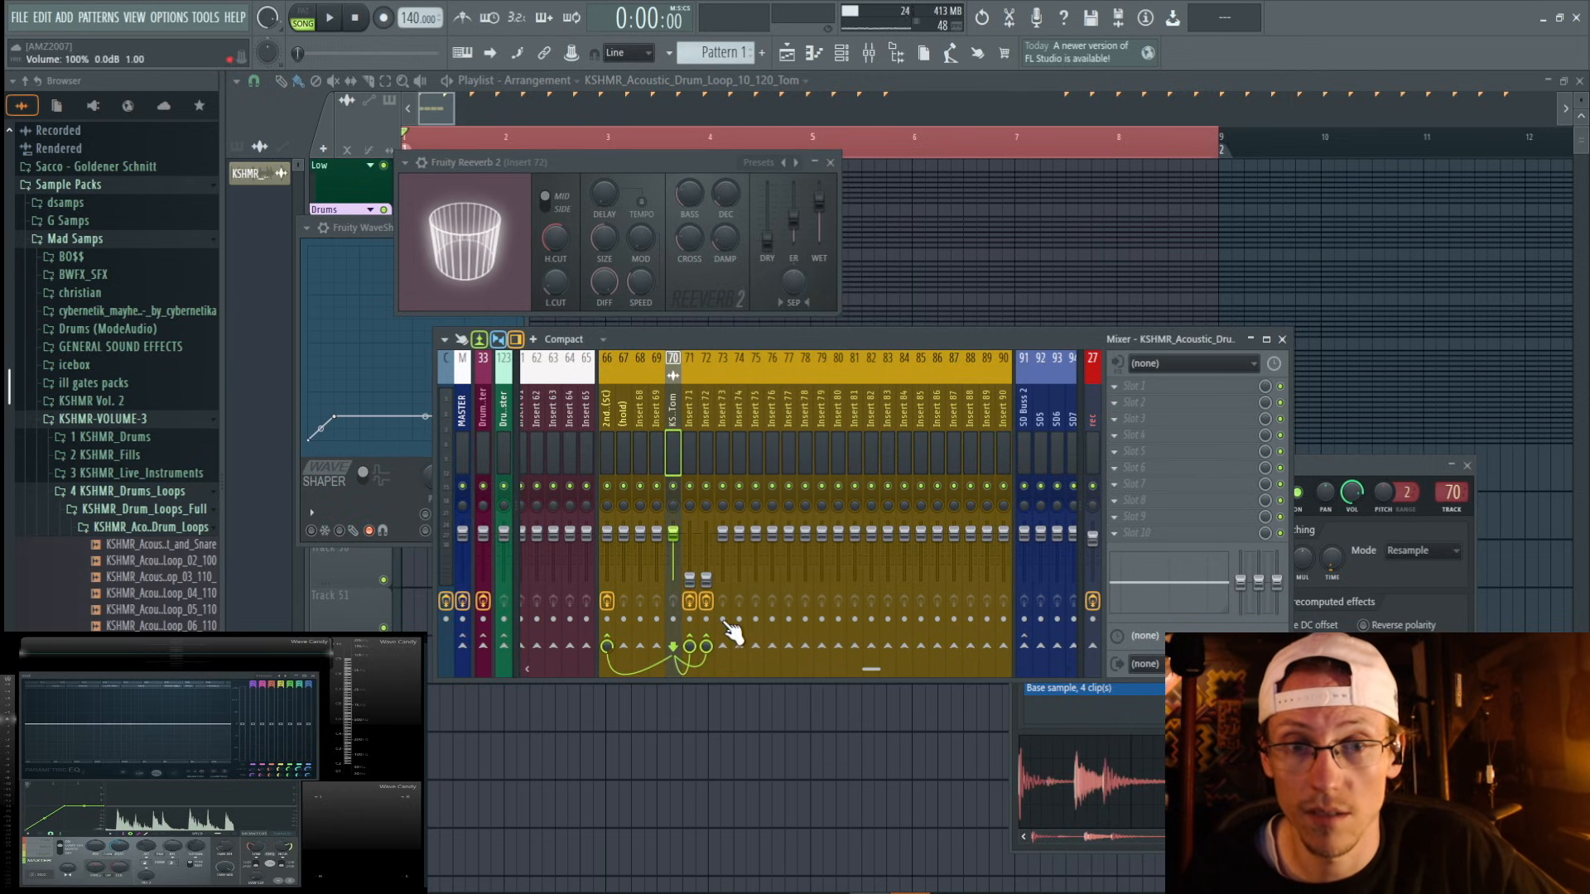
pyautogui.click(703, 581)
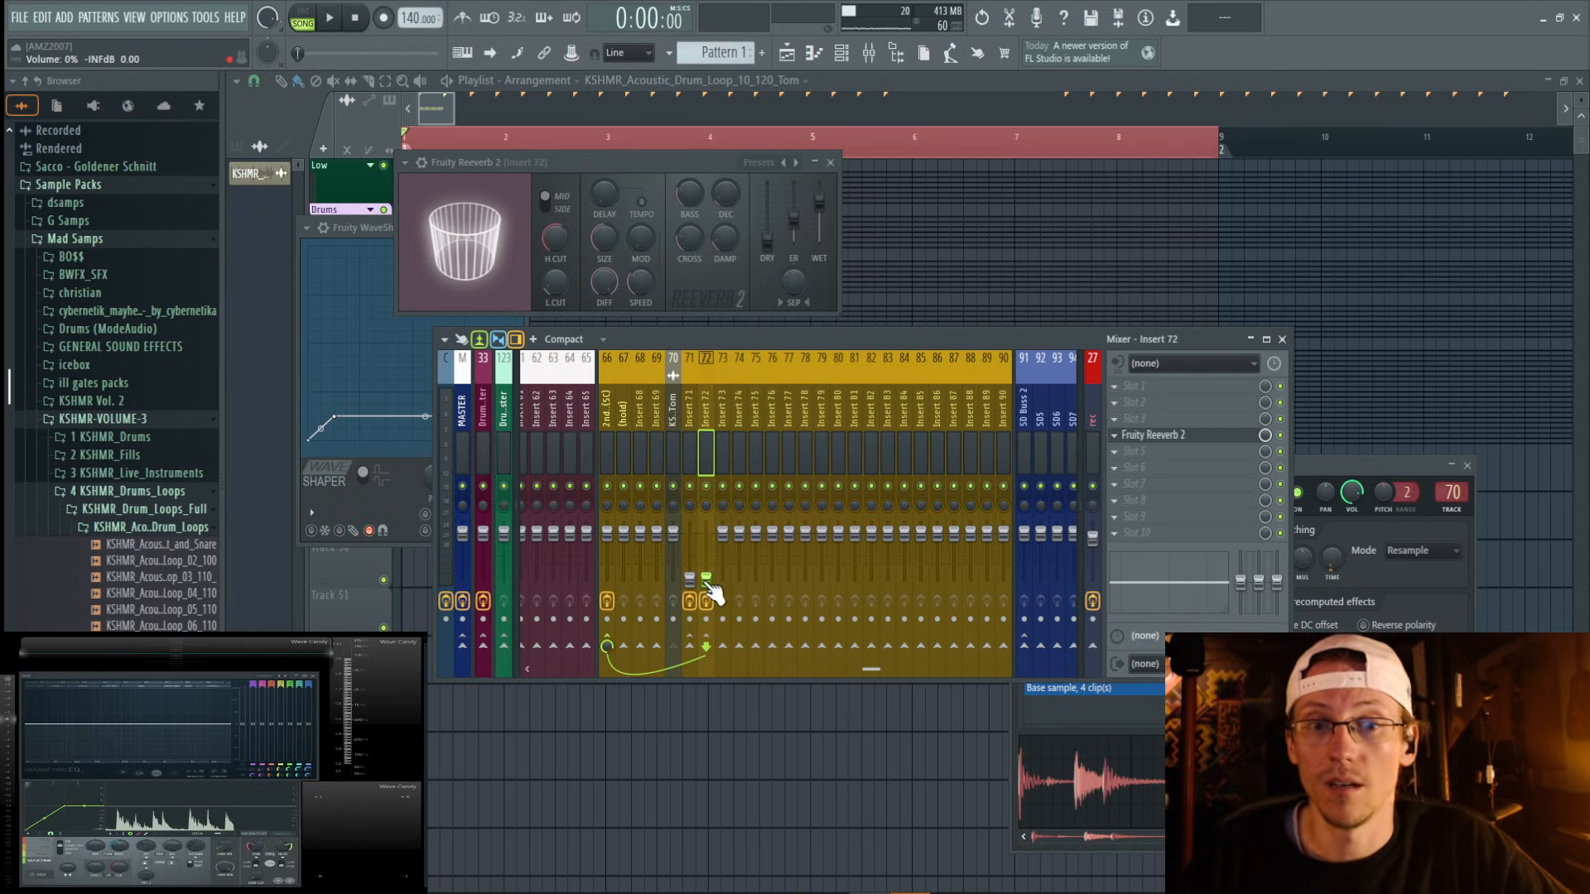
pyautogui.click(689, 581)
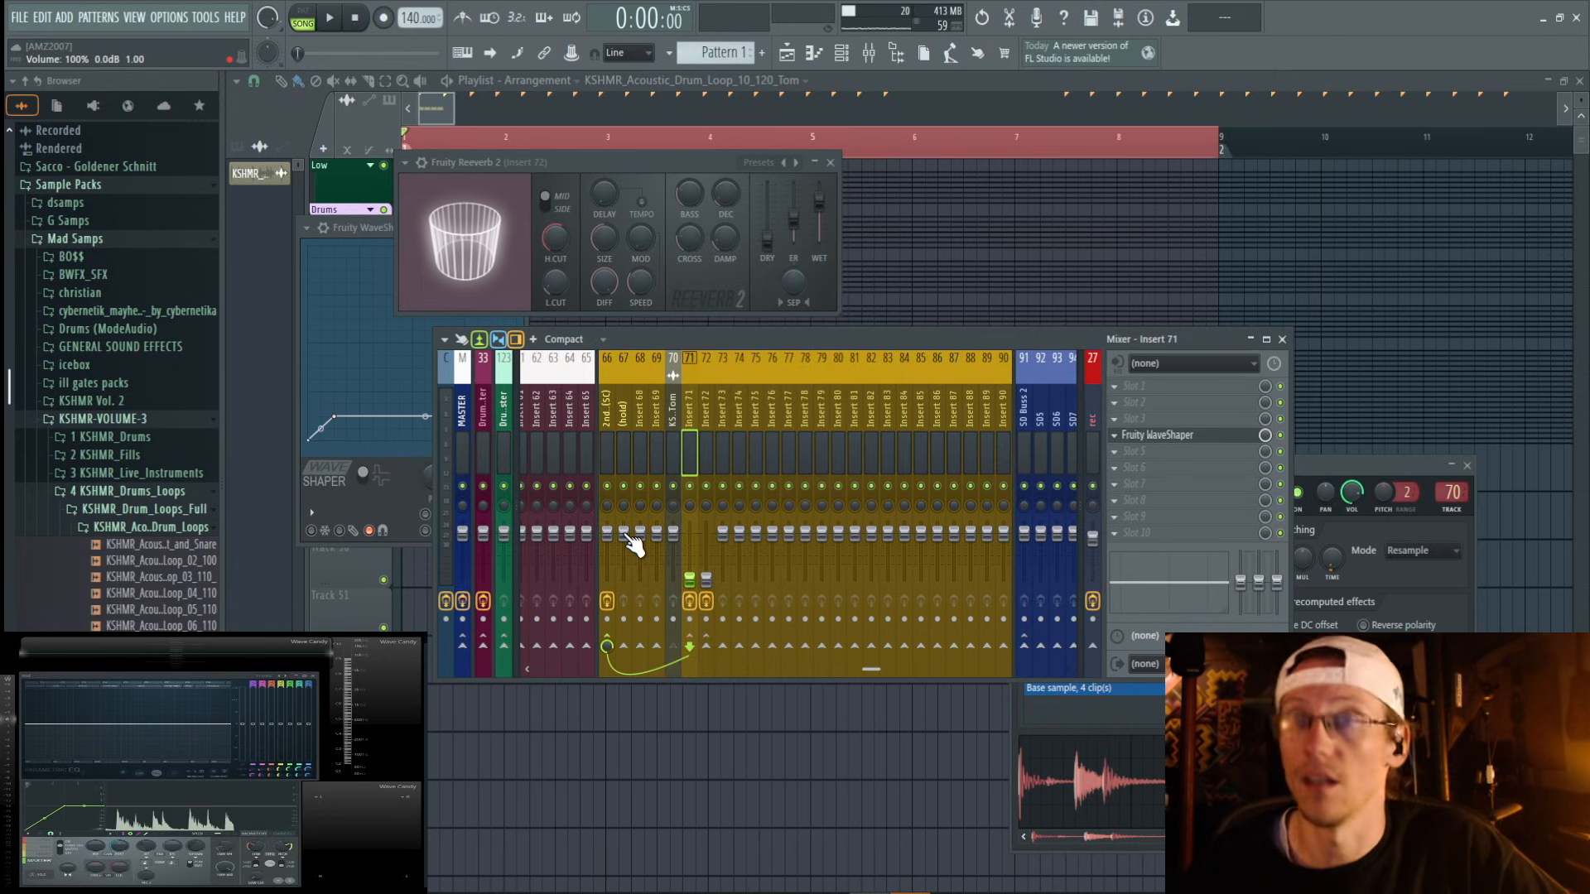
# Audition the parallel distortion by raising insert 71's fader during playback, and set its volume to 48% (-13.2 dB).
pyautogui.moveTo(689, 580); pyautogui.dragTo(689, 578)
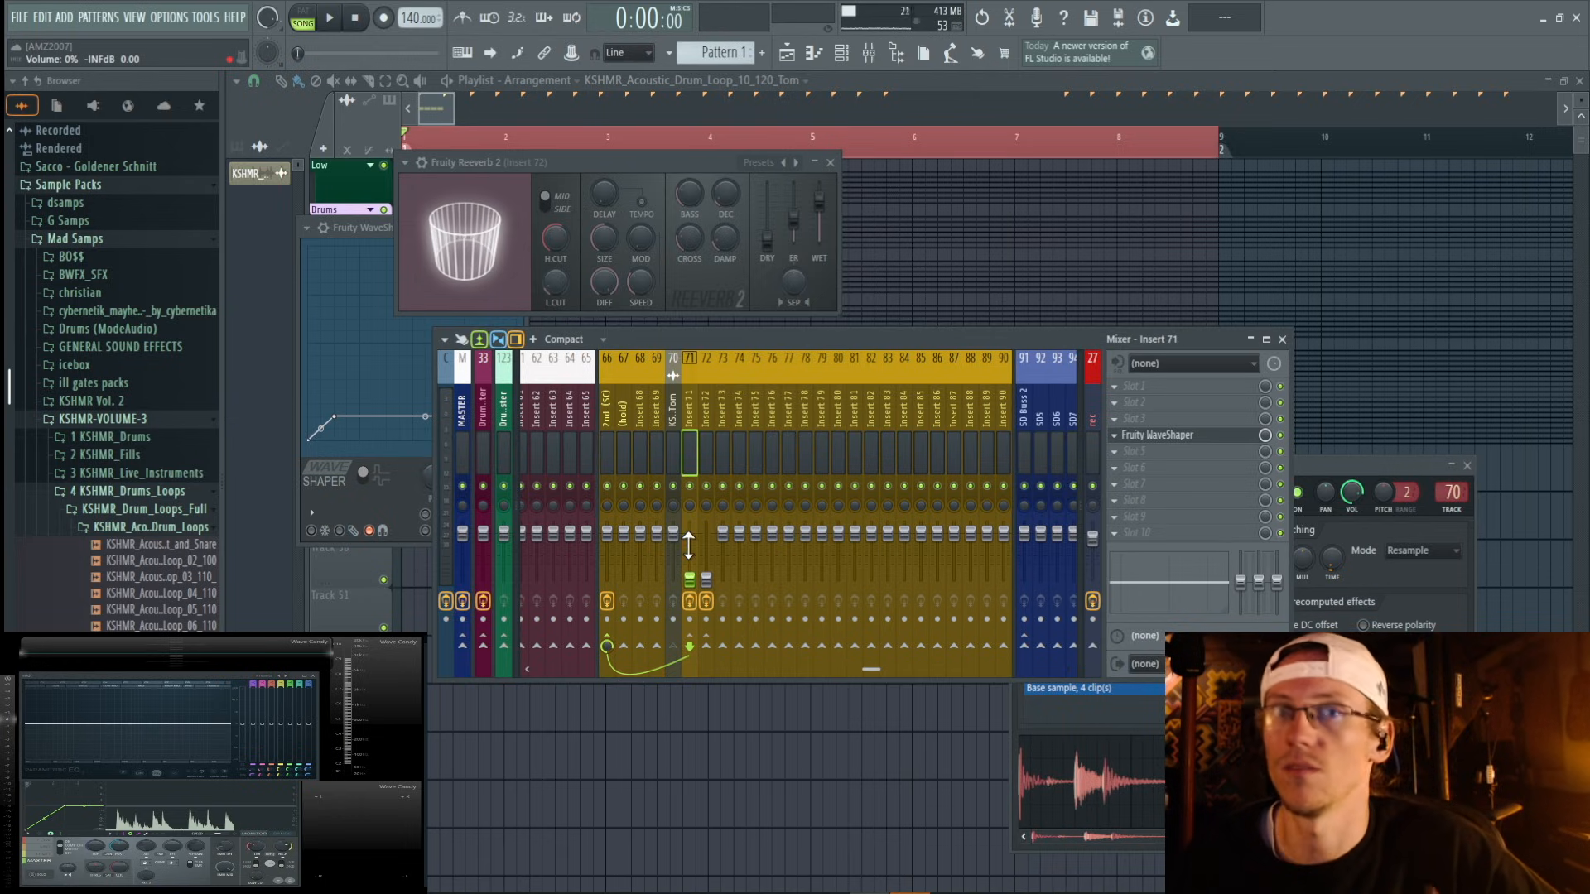
pyautogui.press('space')
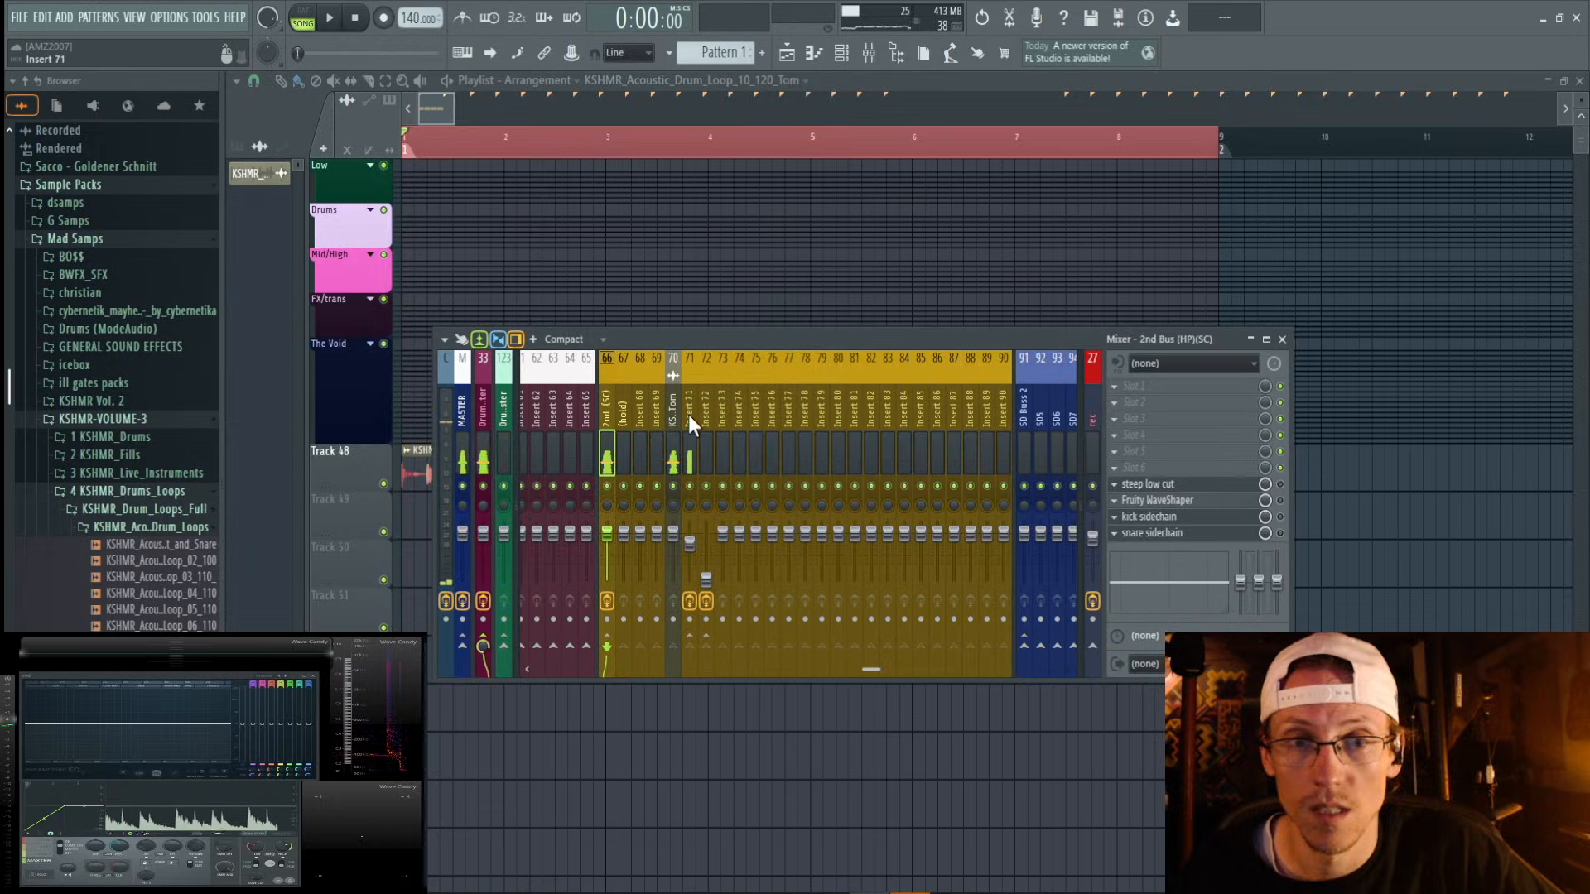
pyautogui.click(687, 409)
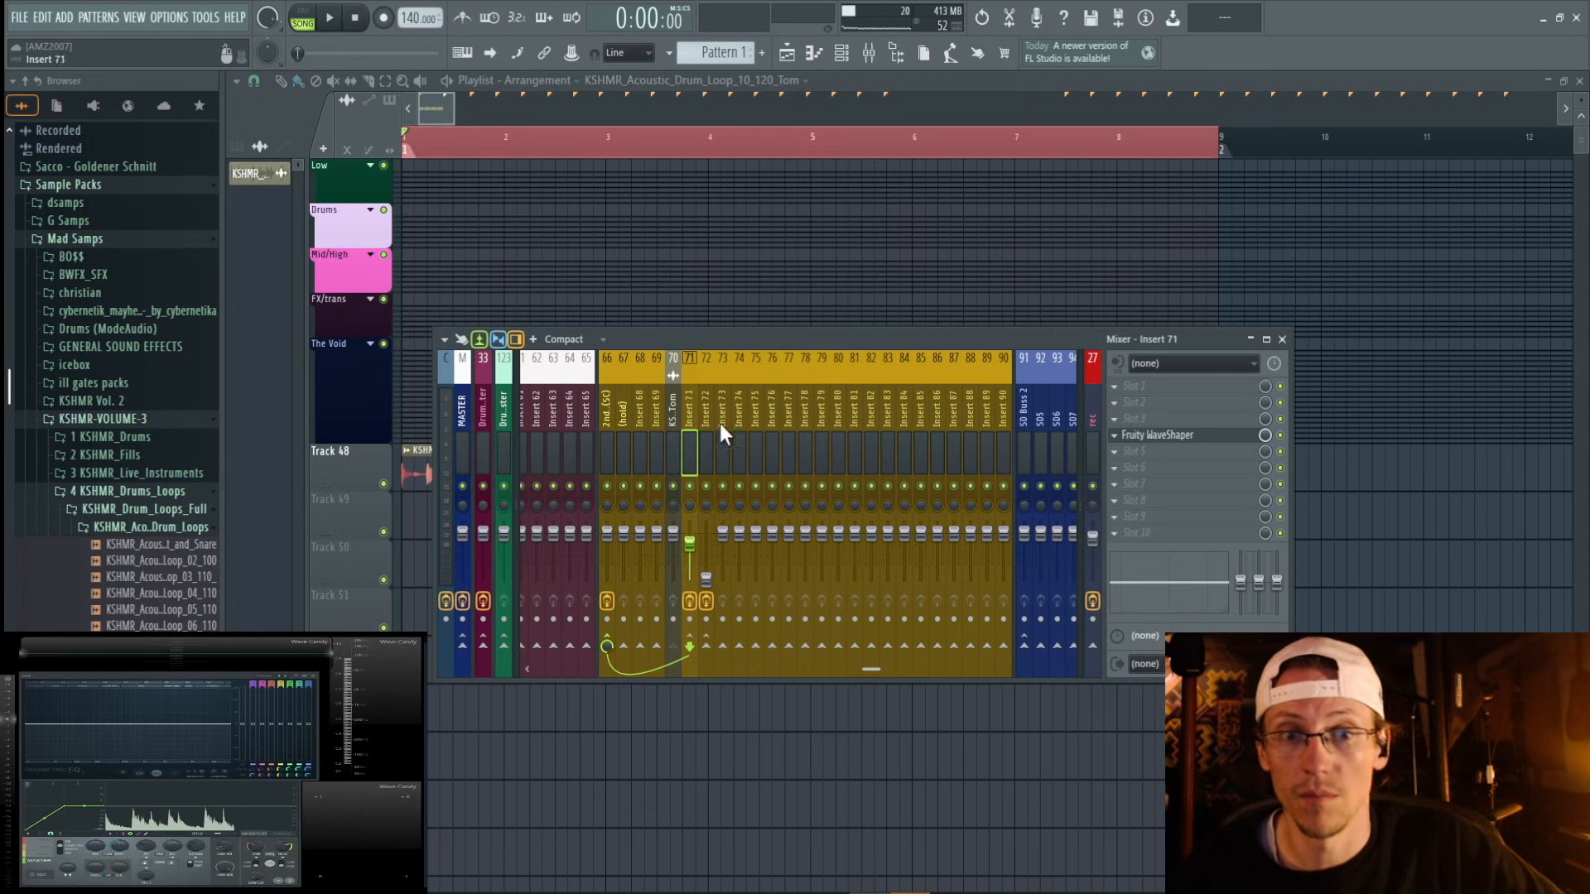
pyautogui.moveTo(689, 543); pyautogui.dragTo(689, 558)
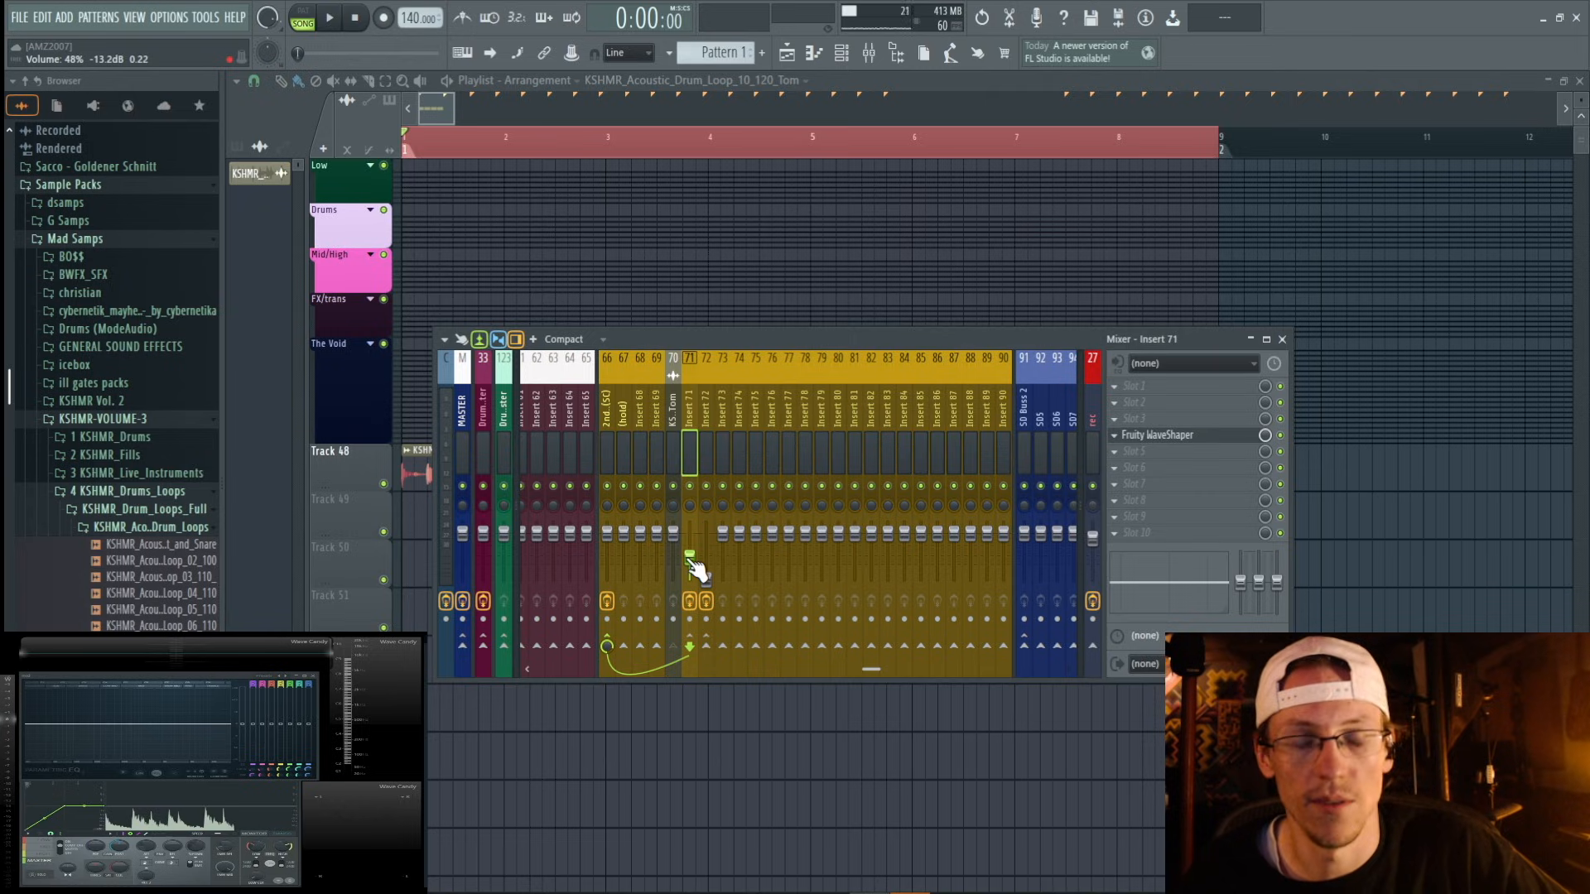
# Play the loop and raise the reverb on insert 72 to 38% volume (-16.5 dB).
pyautogui.click(707, 579)
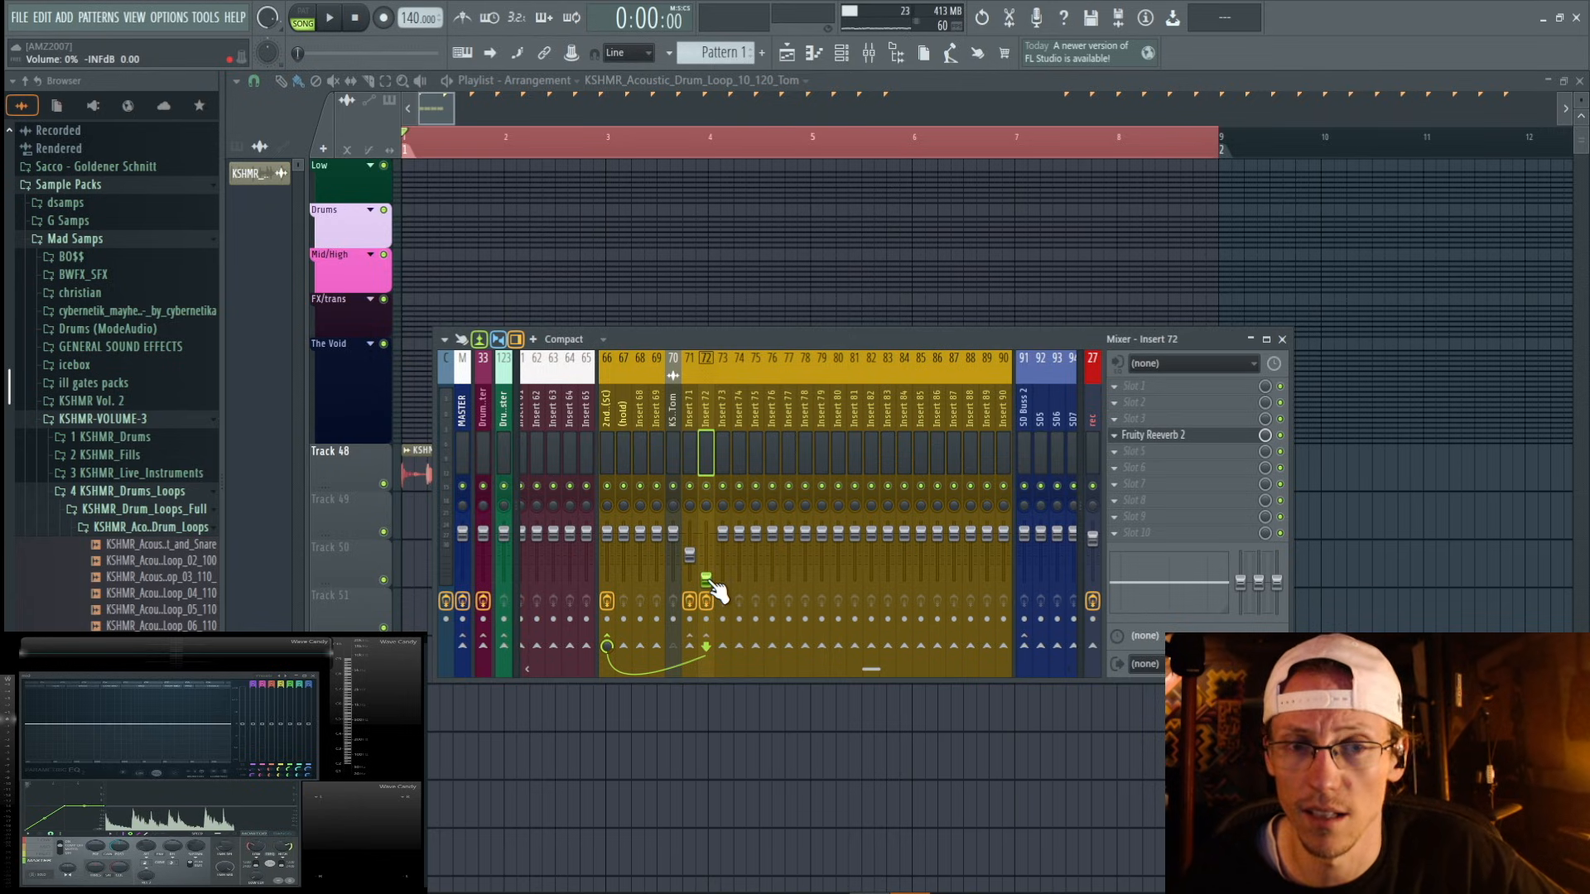
pyautogui.press('space')
pyautogui.moveTo(709, 580); pyautogui.dragTo(709, 564)
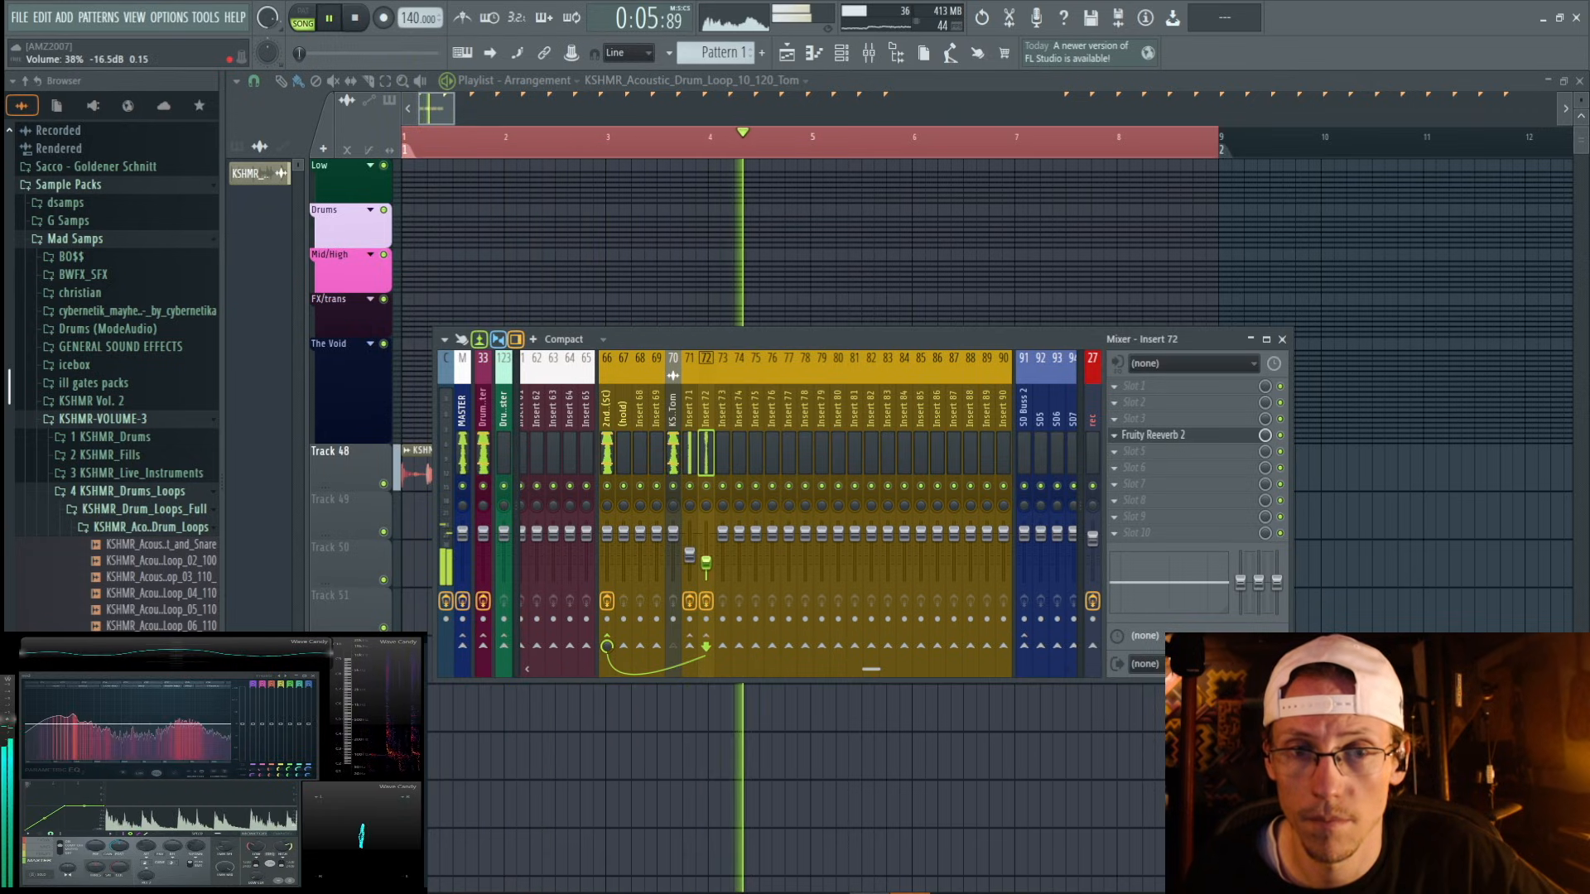
pyautogui.press('space')
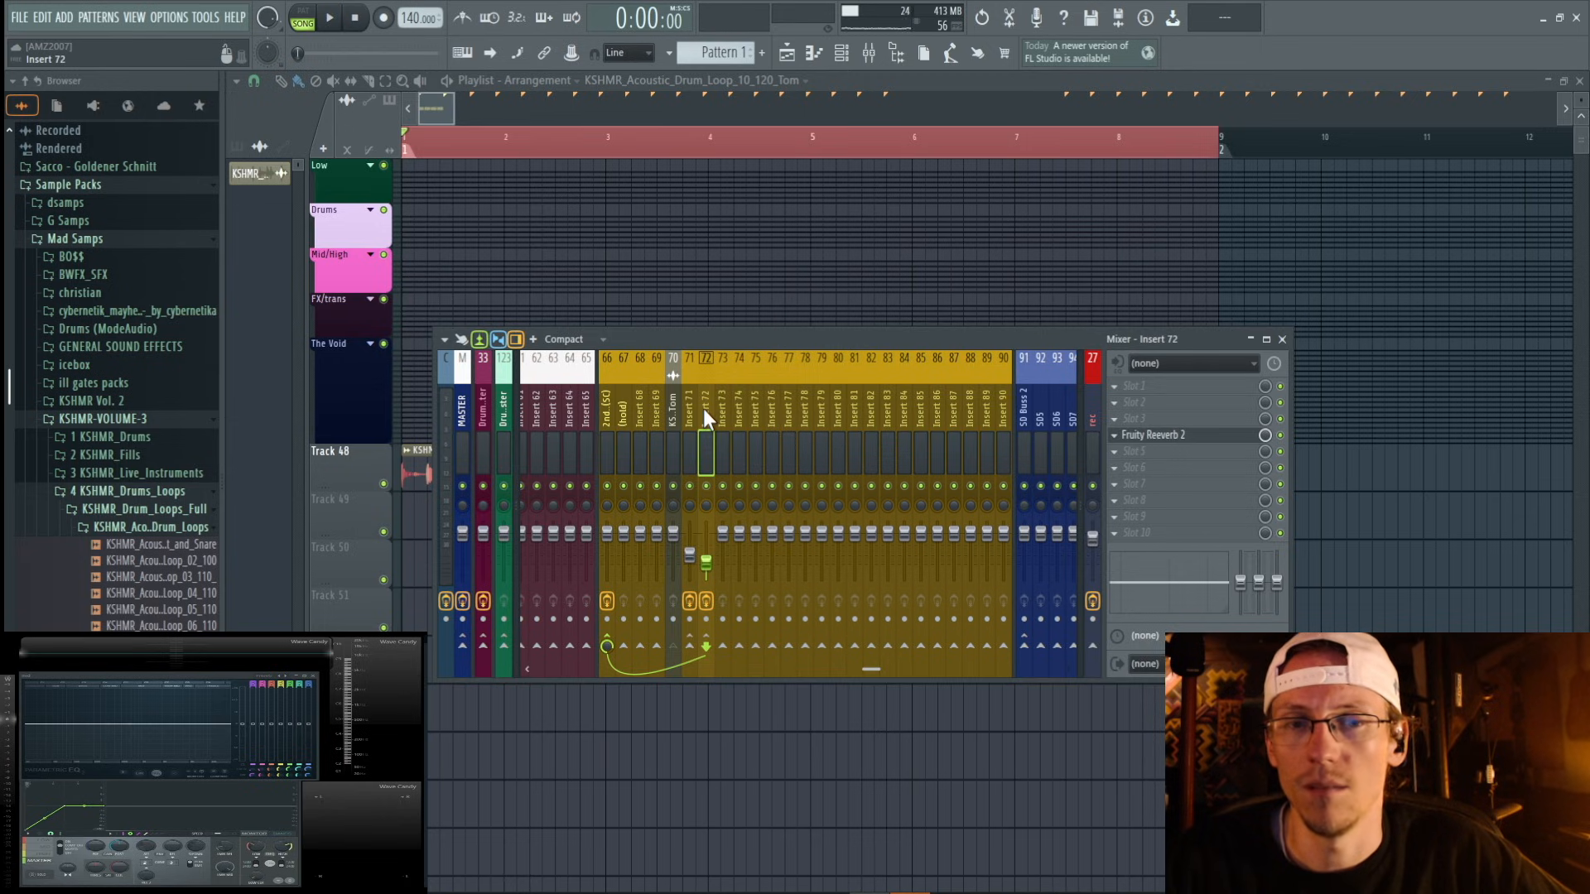
# Load Fruity Parametric EQ 2 into slot 5 of insert 71, apply the 40Hz + 18kHz cut preset, and raise its low cut to about 582 Hz.
pyautogui.click(689, 417)
pyautogui.click(1114, 451)
pyautogui.click(1075, 804)
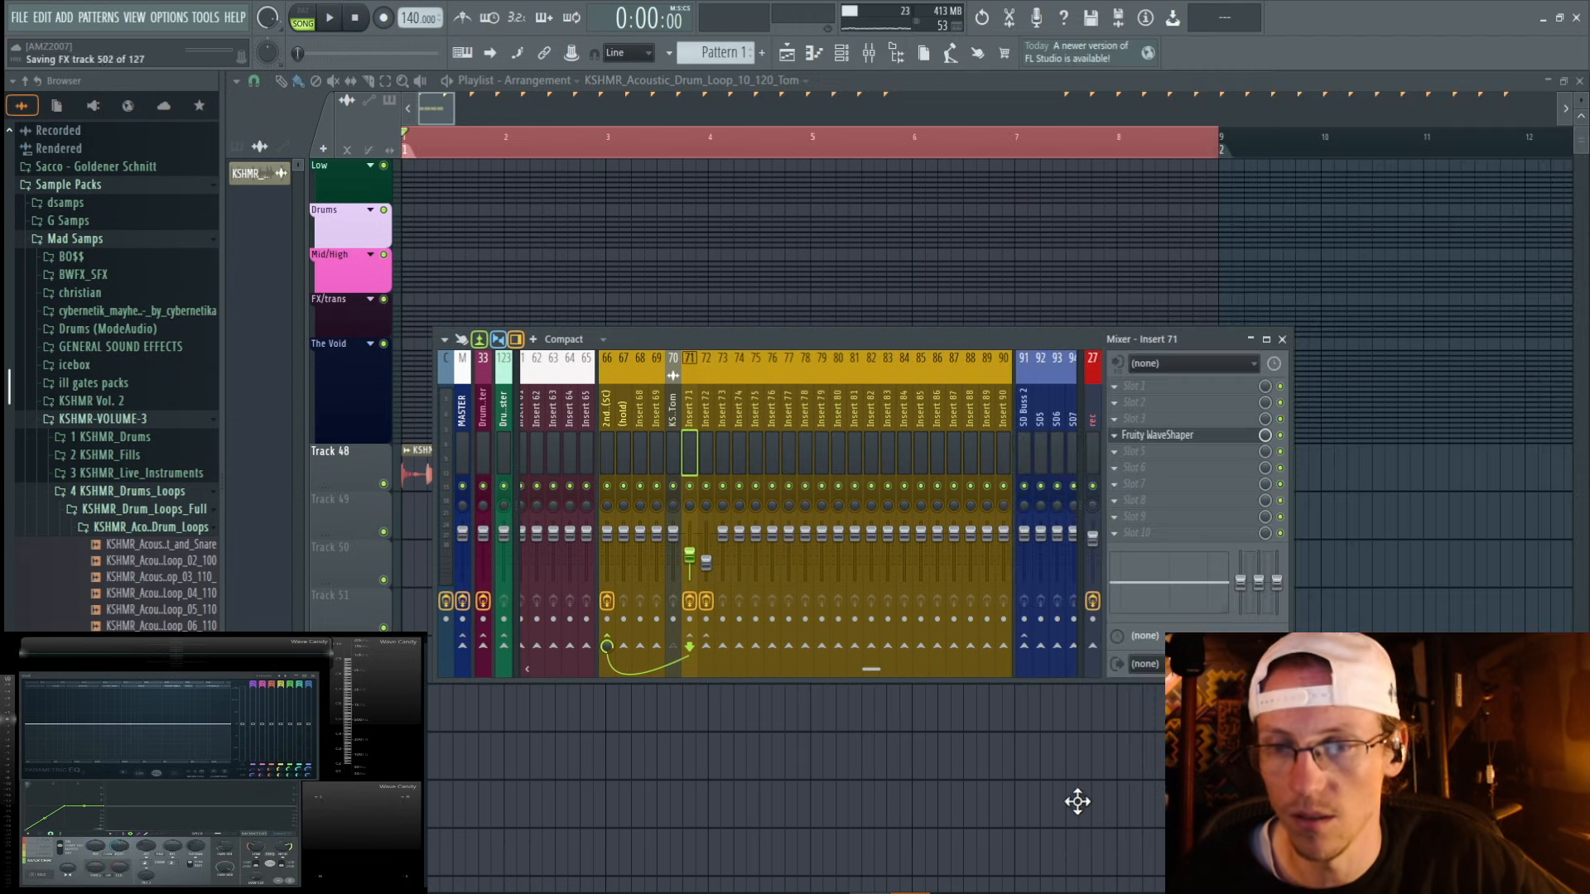
pyautogui.click(806, 250)
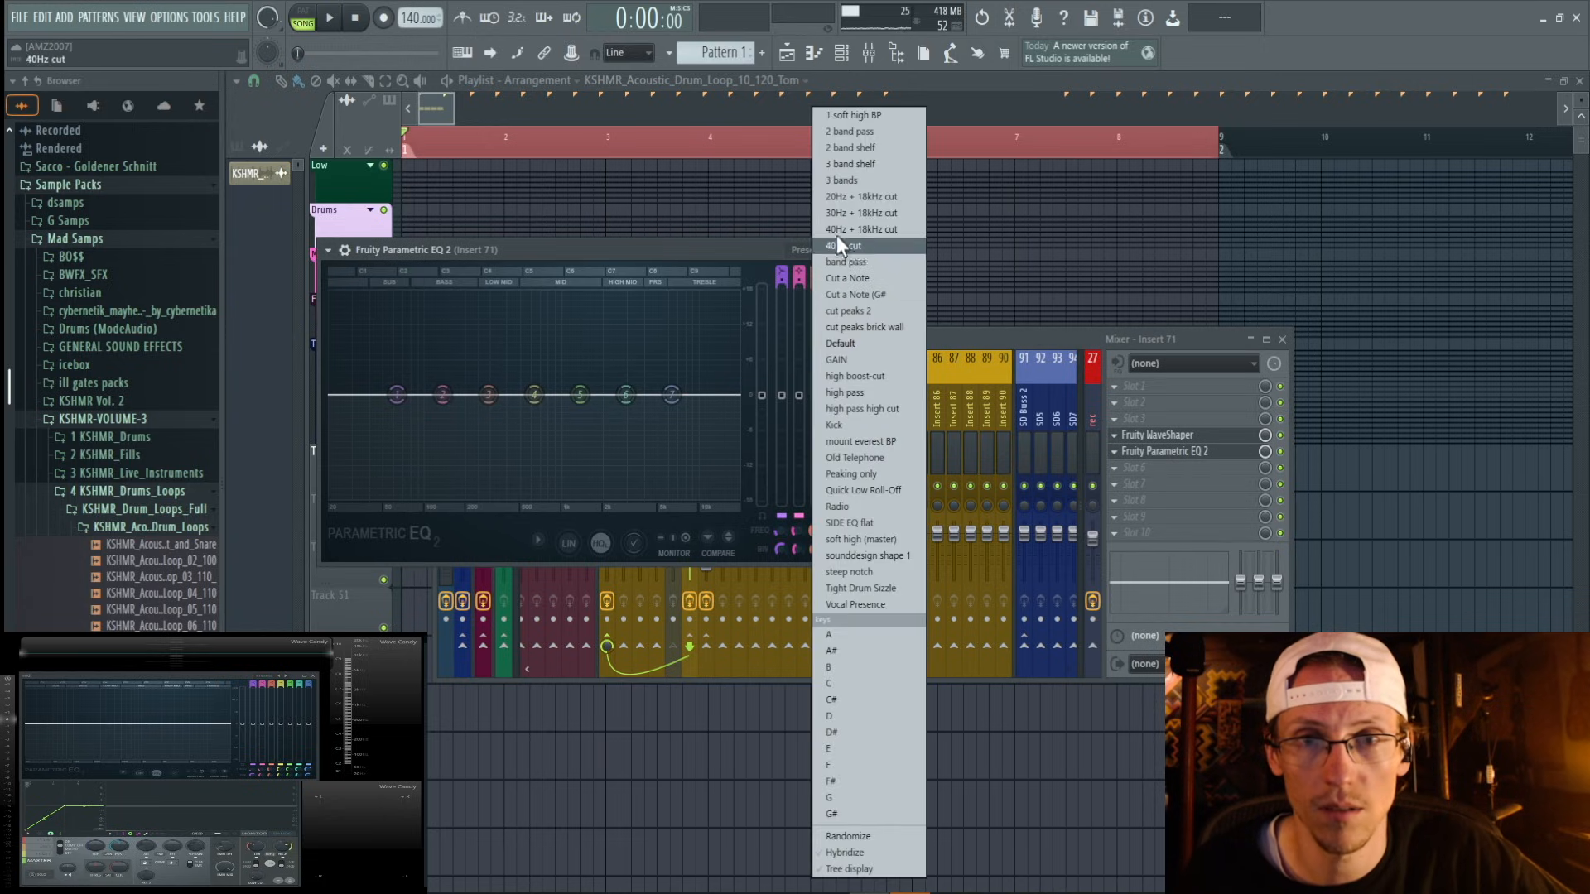
pyautogui.click(841, 222)
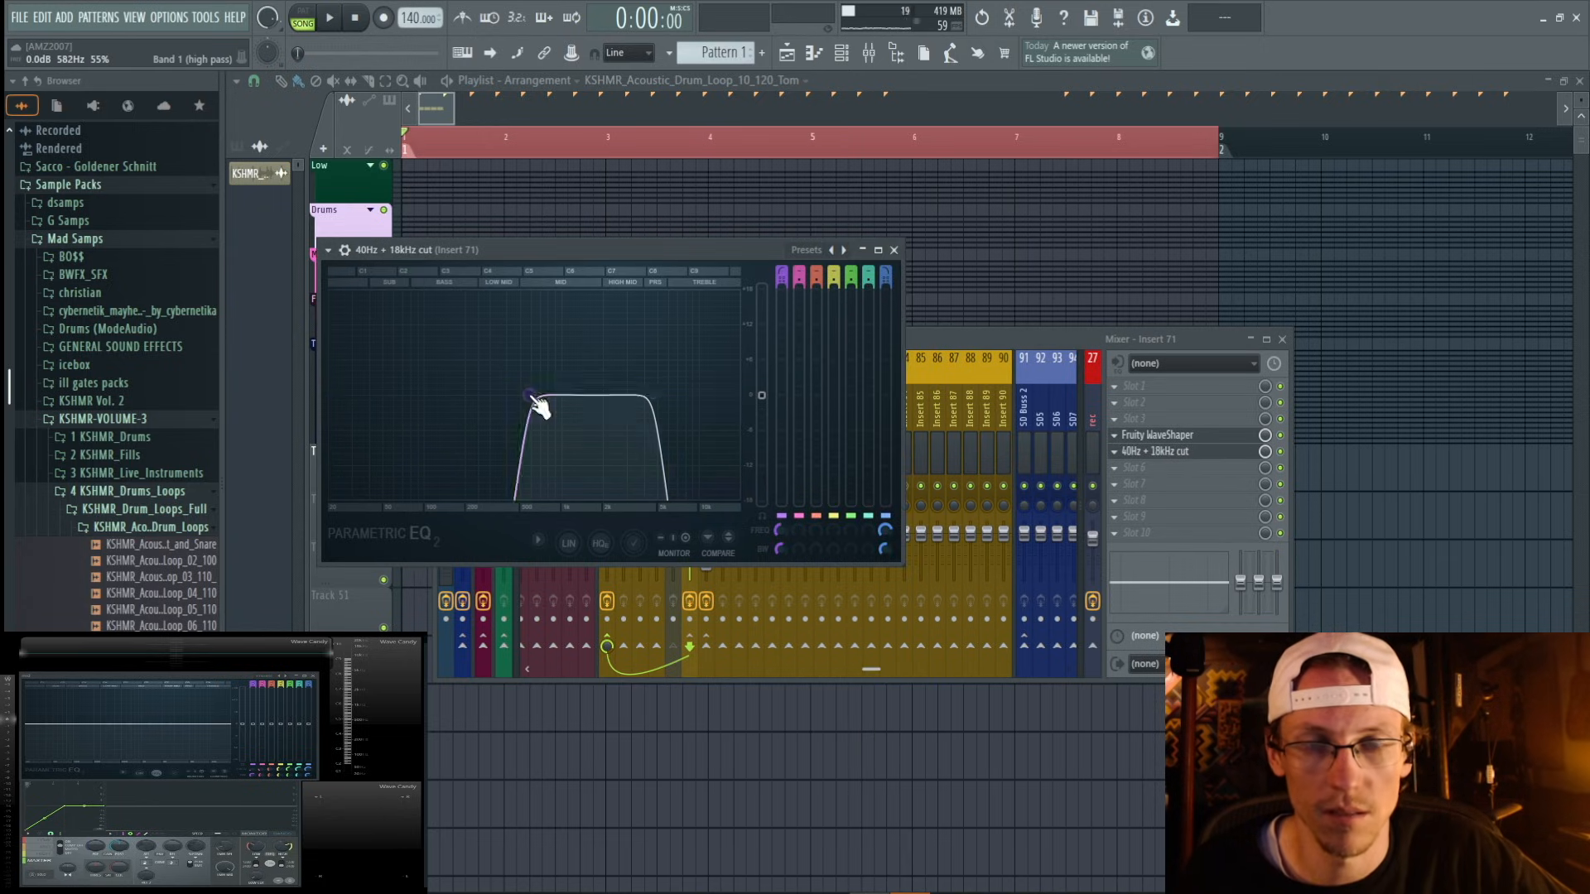
# Play the loop and move the high-cut band of insert 71's EQ slightly higher in frequency.
pyautogui.press('space')
pyautogui.moveTo(650, 395); pyautogui.dragTo(668, 395)
pyautogui.click(978, 340)
# Raise insert 71's volume to 88% (-2.9 dB) during playback and move the EQ ahead of Fruity WaveShaper in the effects chain.
pyautogui.press('space')
pyautogui.moveTo(691, 552); pyautogui.dragTo(689, 542)
pyautogui.press('space')
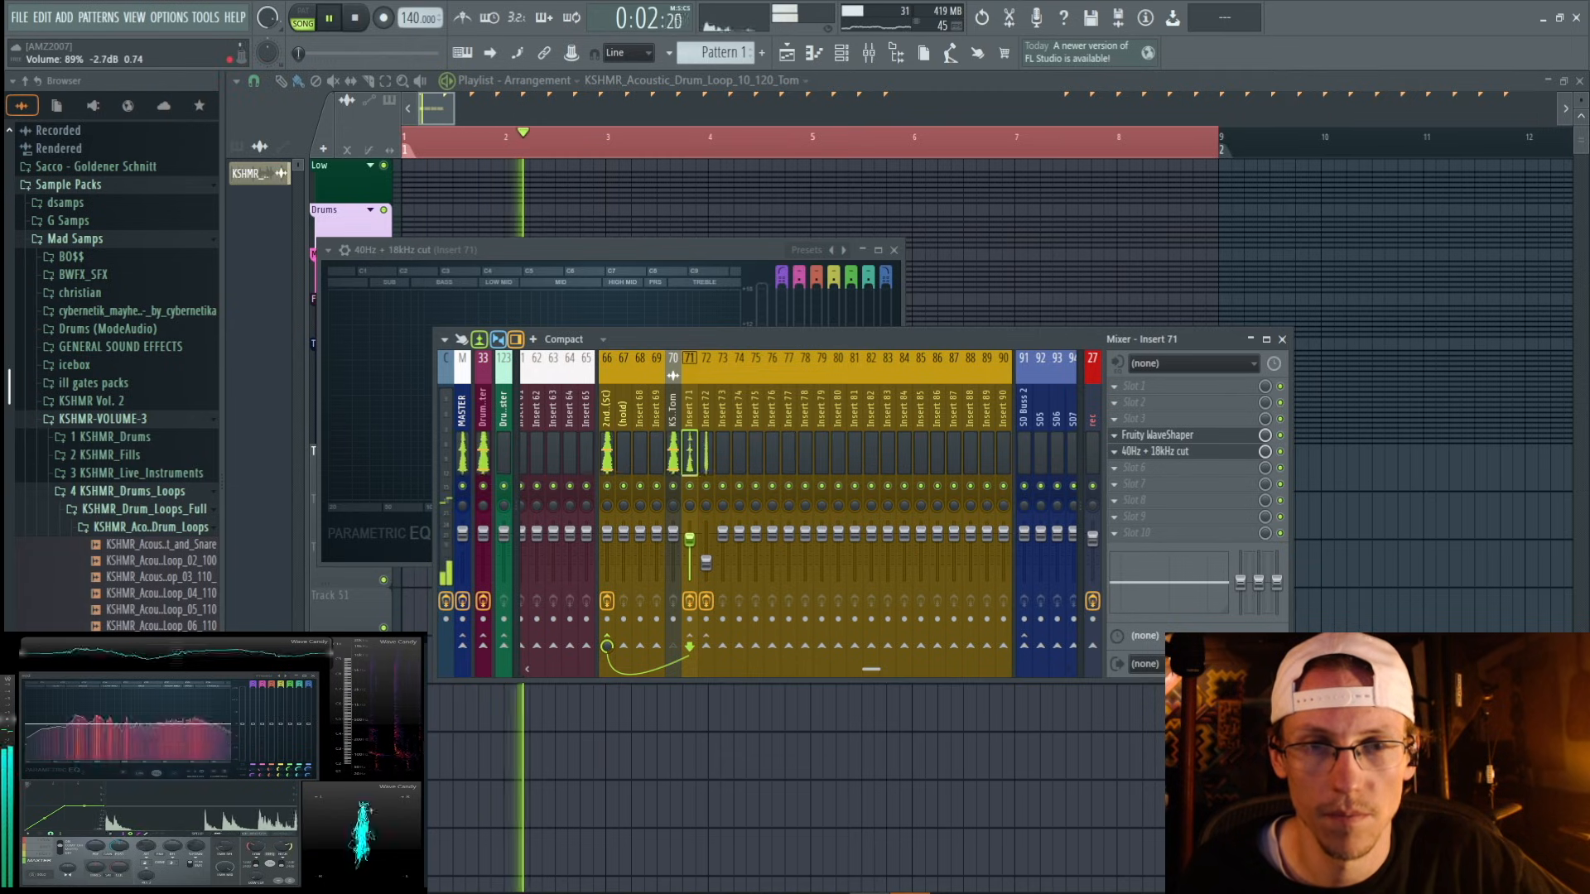
pyautogui.scroll(1, 1157, 453)
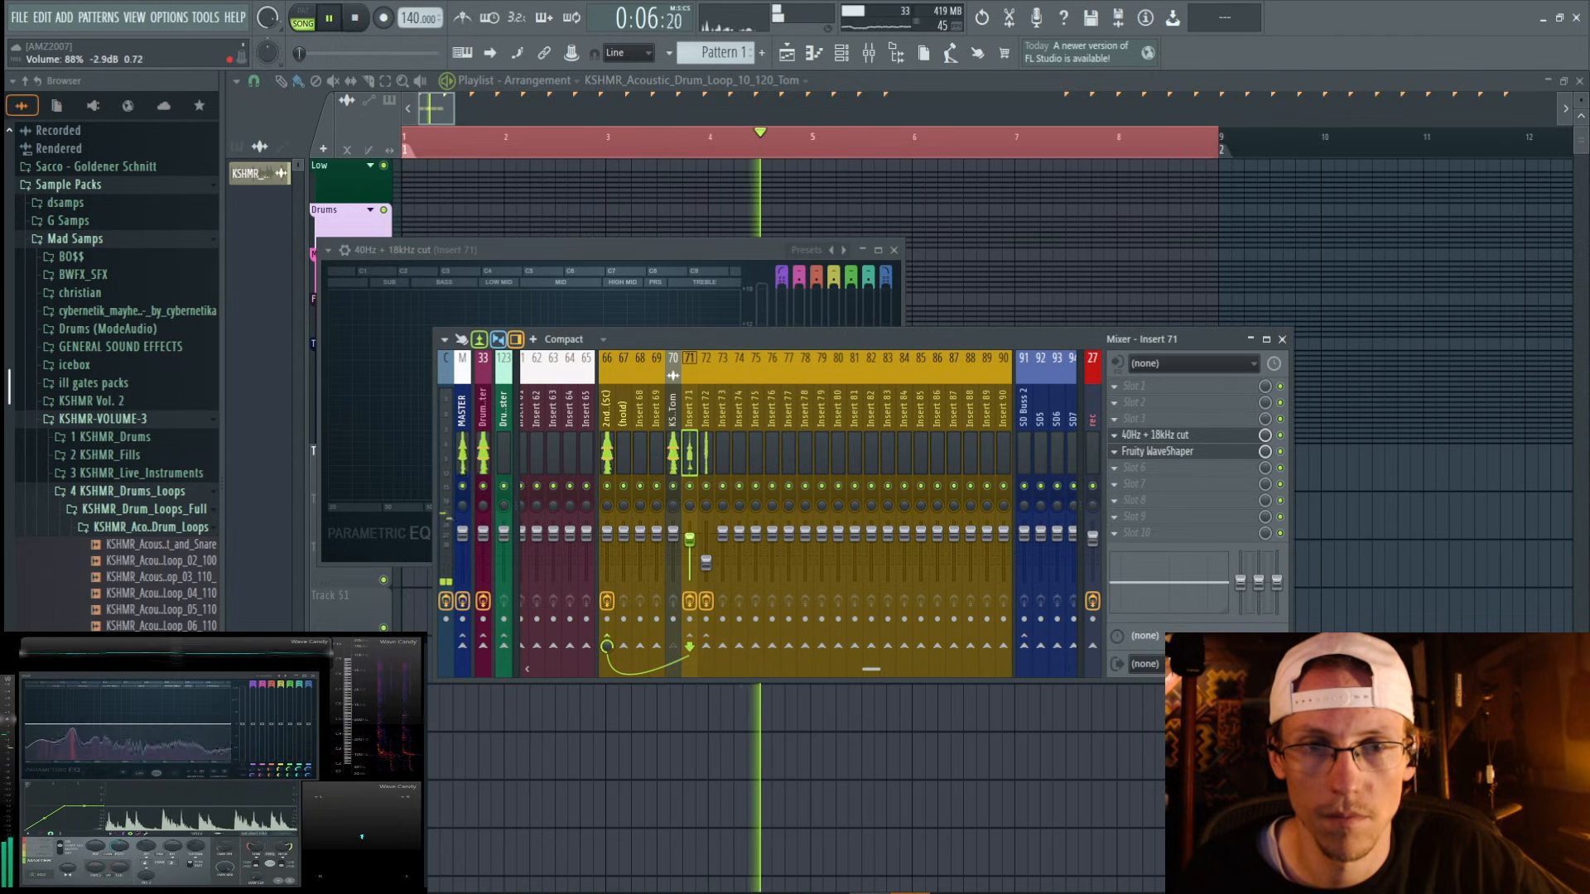
# Raise insert 72's fader slightly, set Fruity Reeverb 2's decay time to 0.4 sec, and play the loop.
pyautogui.moveTo(705, 561); pyautogui.dragTo(706, 556)
pyautogui.press('space')
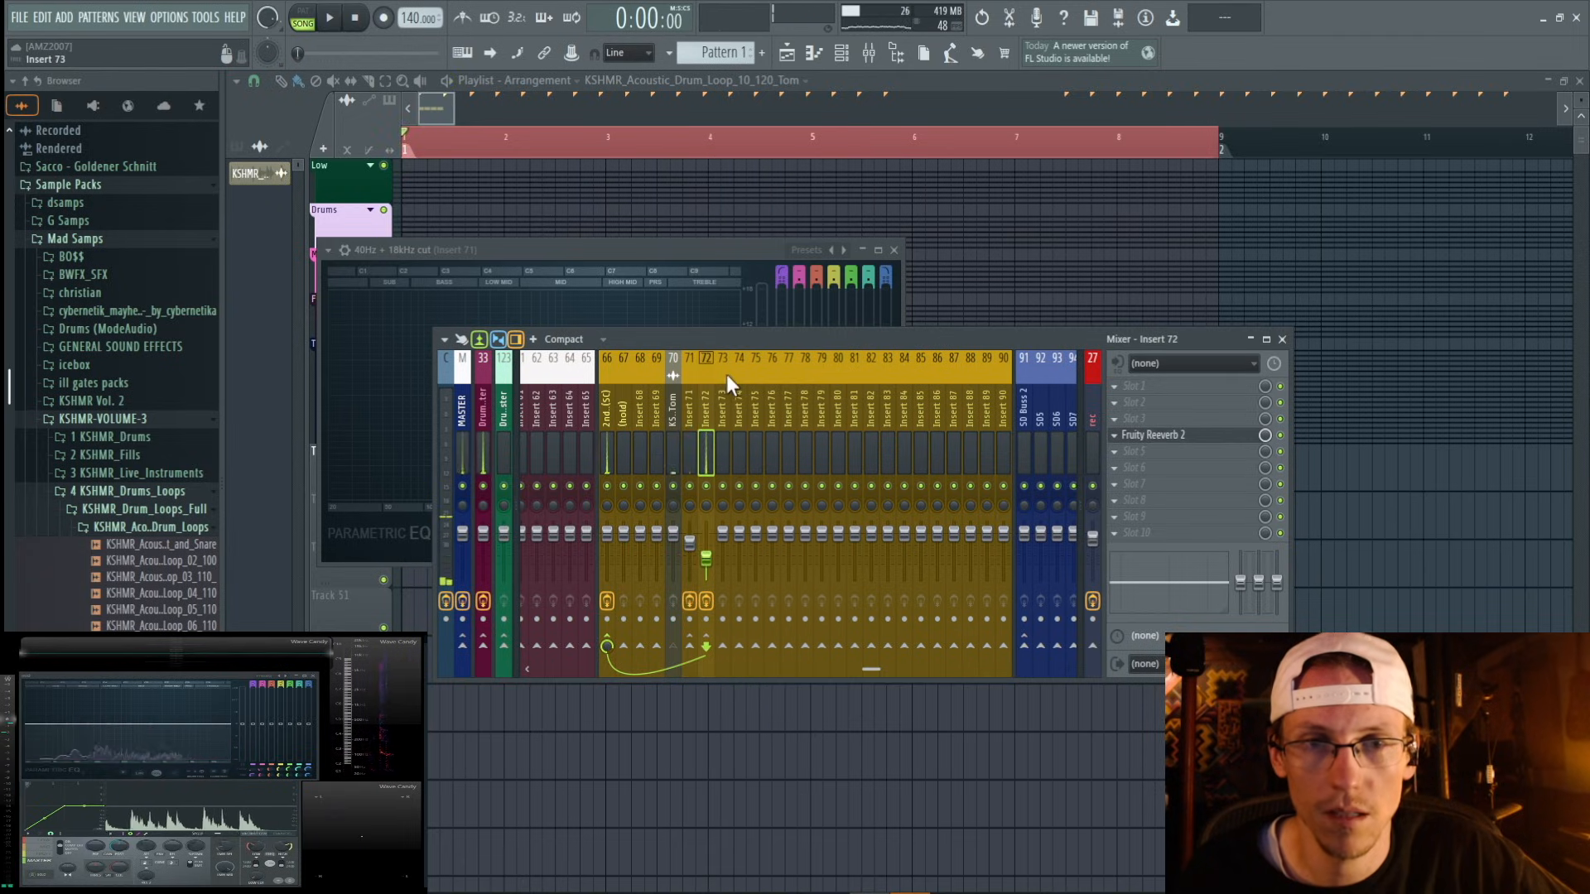
pyautogui.click(1151, 436)
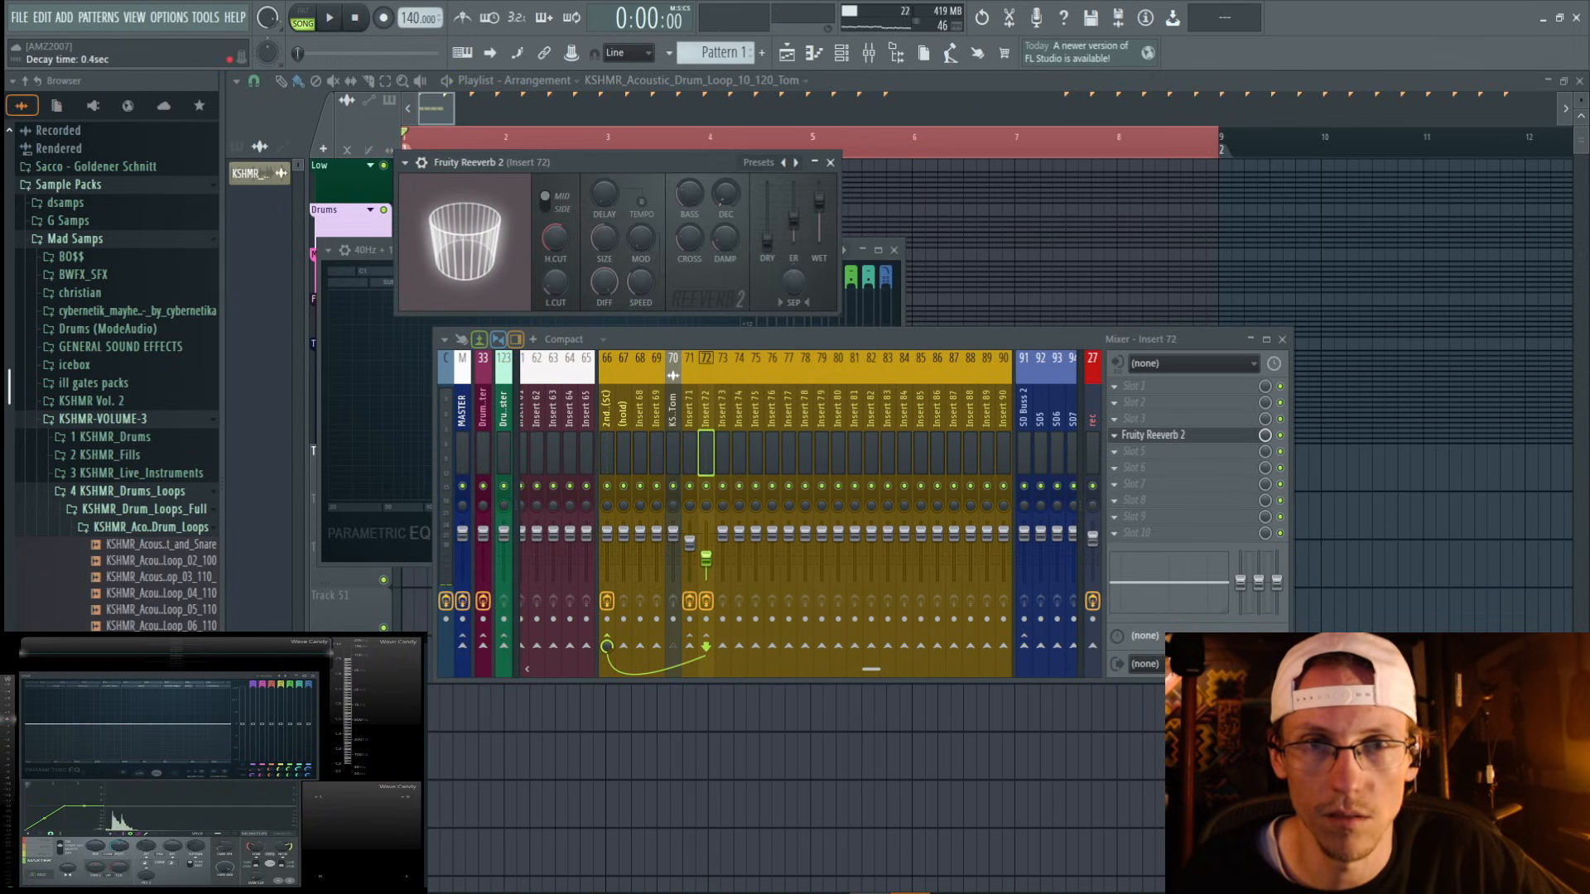
pyautogui.press('space')
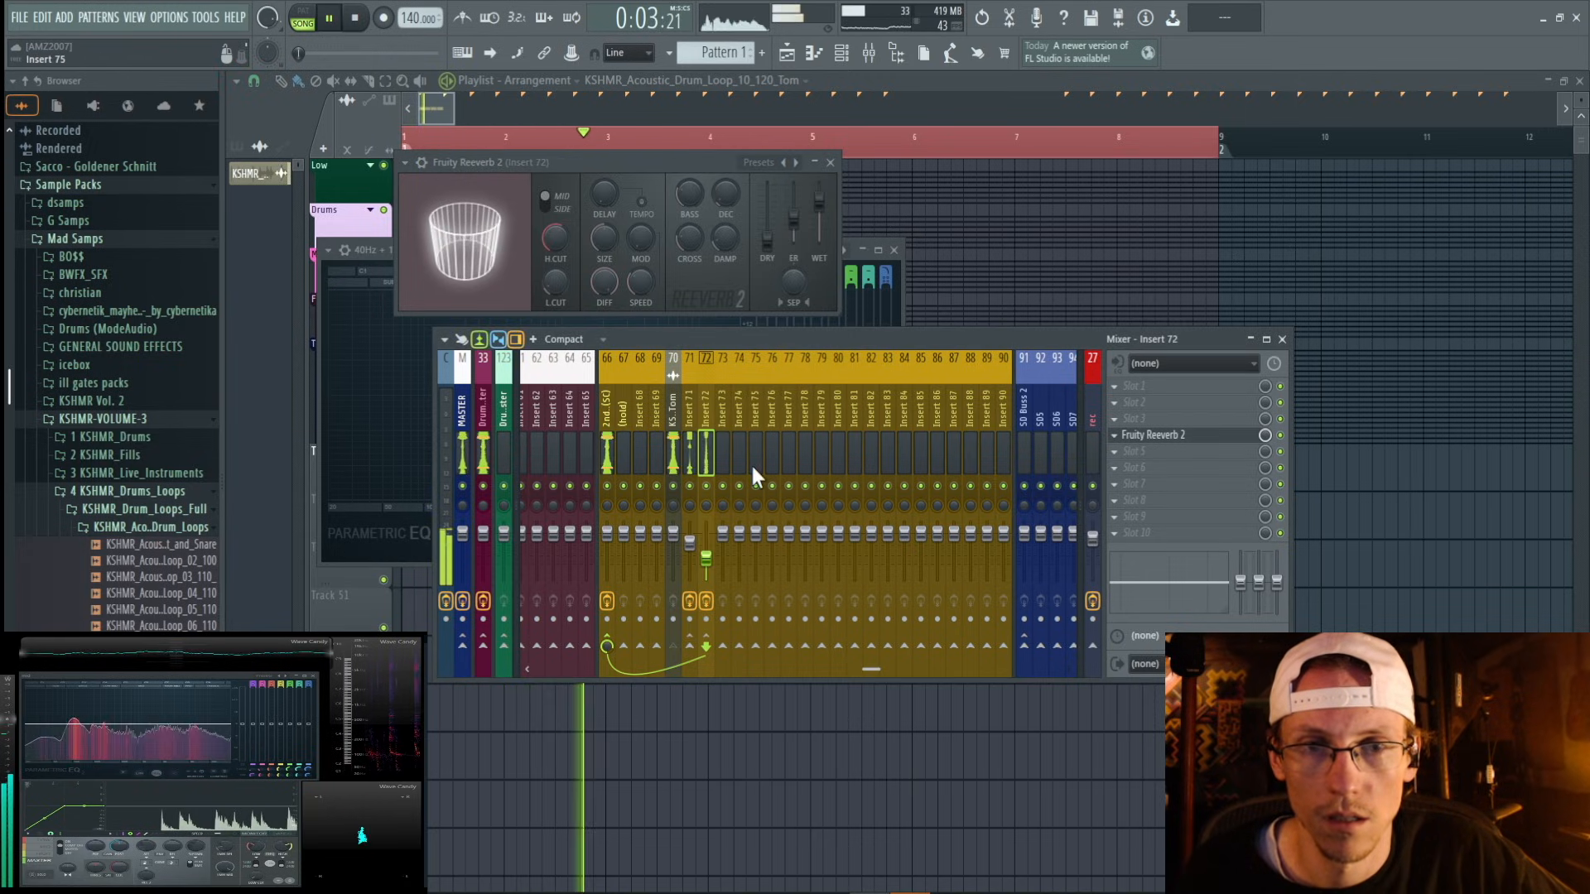
# Stop playback, load Fruity Delay 3 ahead of the reverb on insert 72, and set the insert's volume to 33% (-18.5 dB).
pyautogui.press('space')
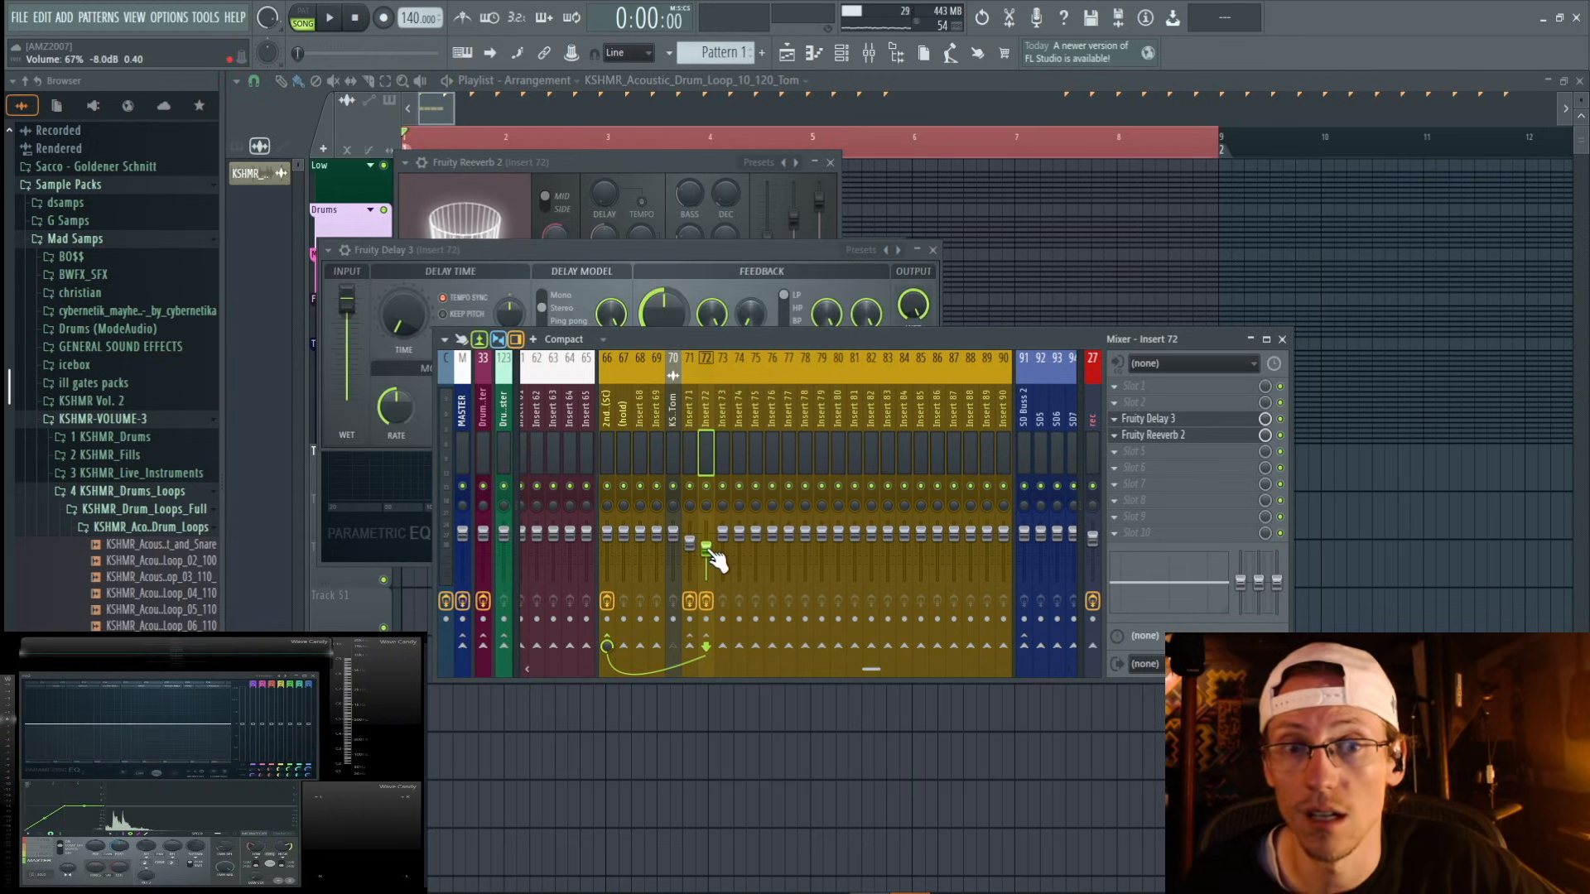
pyautogui.moveTo(710, 553); pyautogui.dragTo(706, 563)
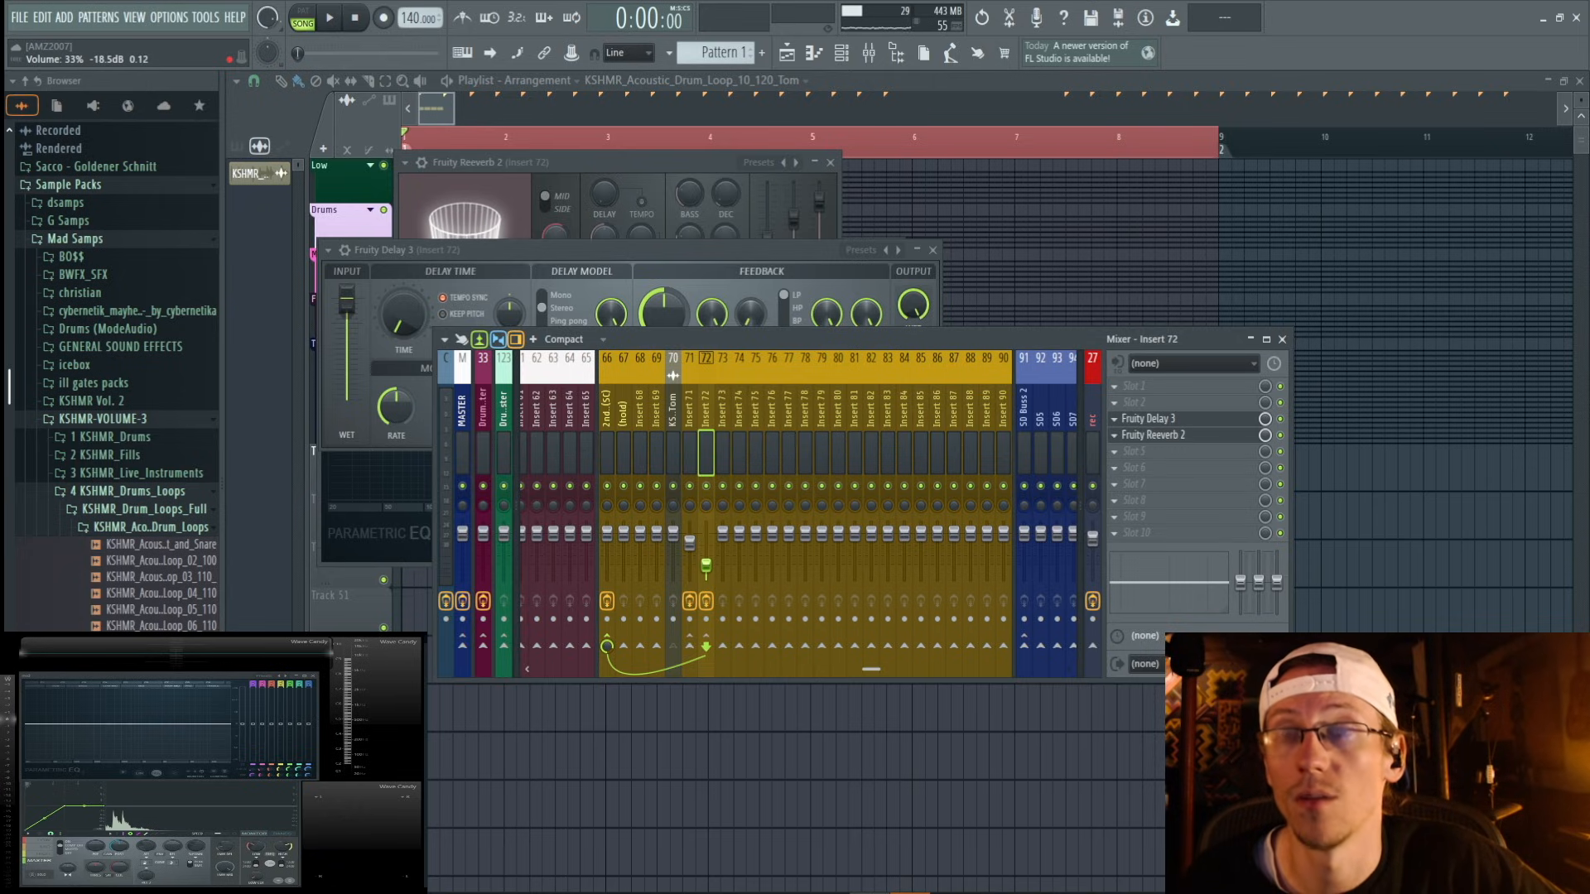